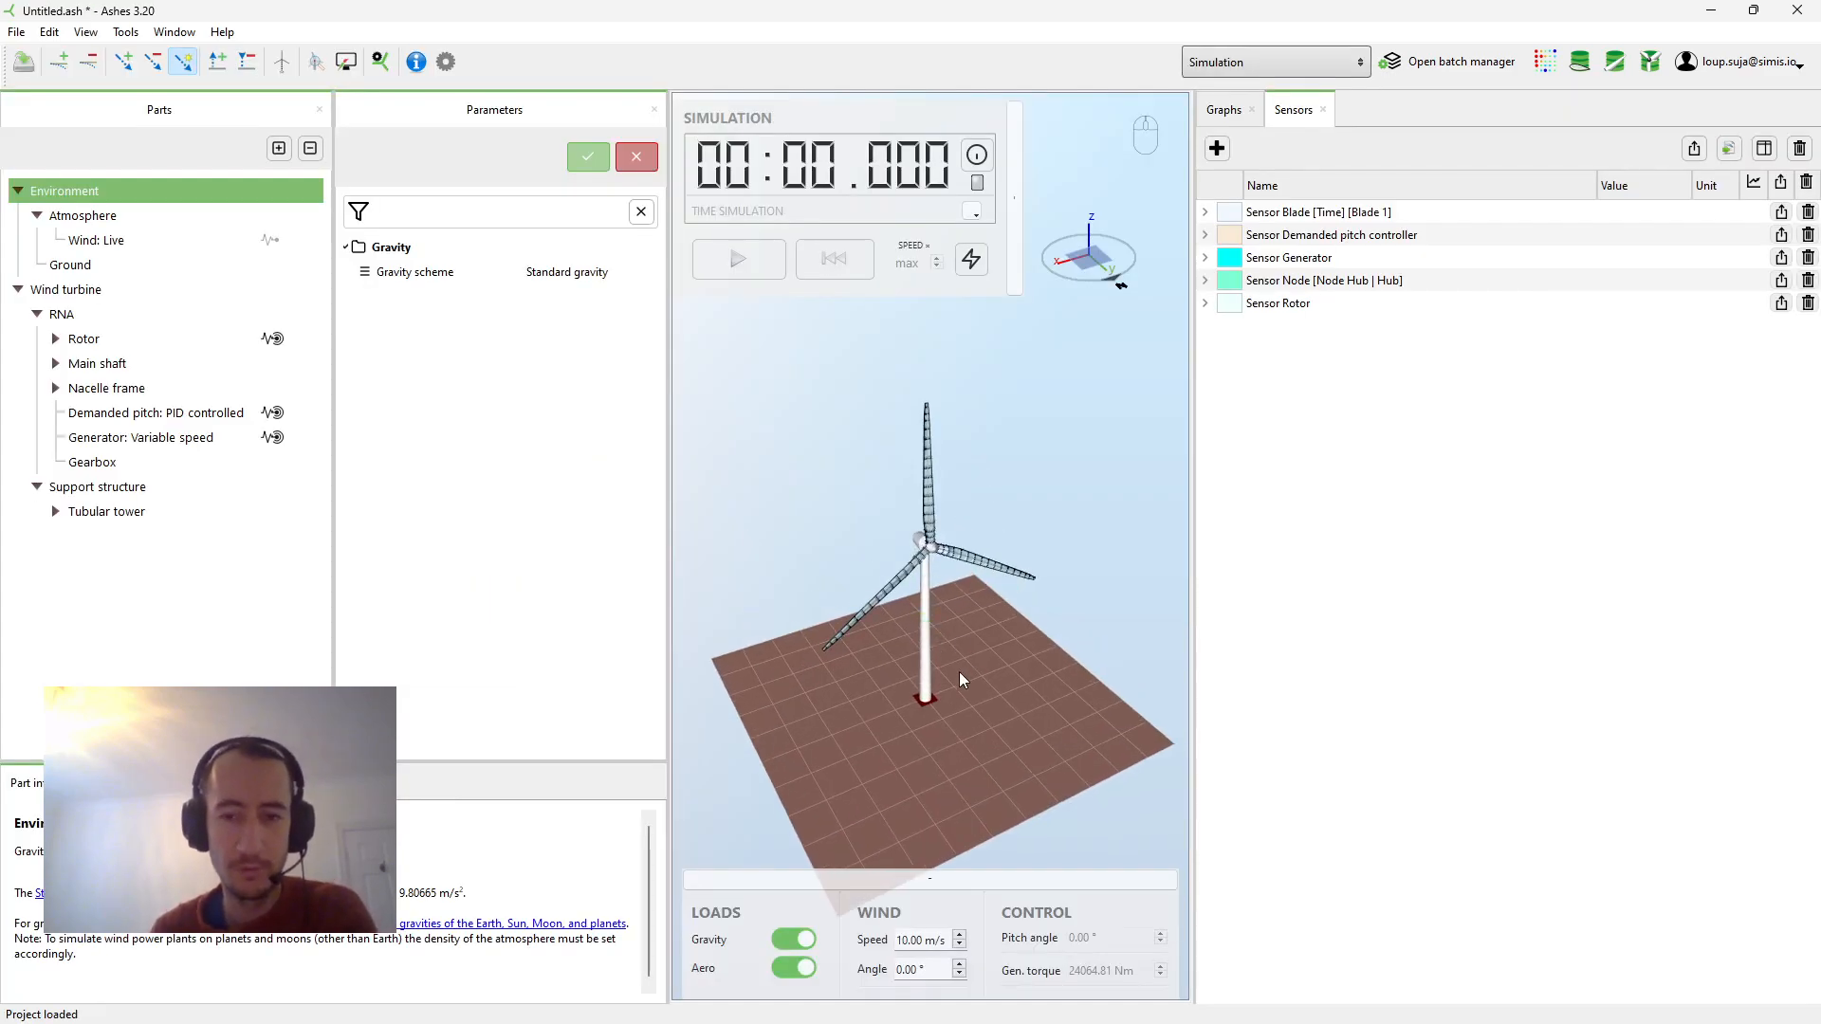
Run the unmodified wind turbine simulation for a few seconds, inspect the rotor, and reset the simulation.
{"action": "left_click_drag", "start_coordinate": [959, 671], "coordinate": [919, 591]}
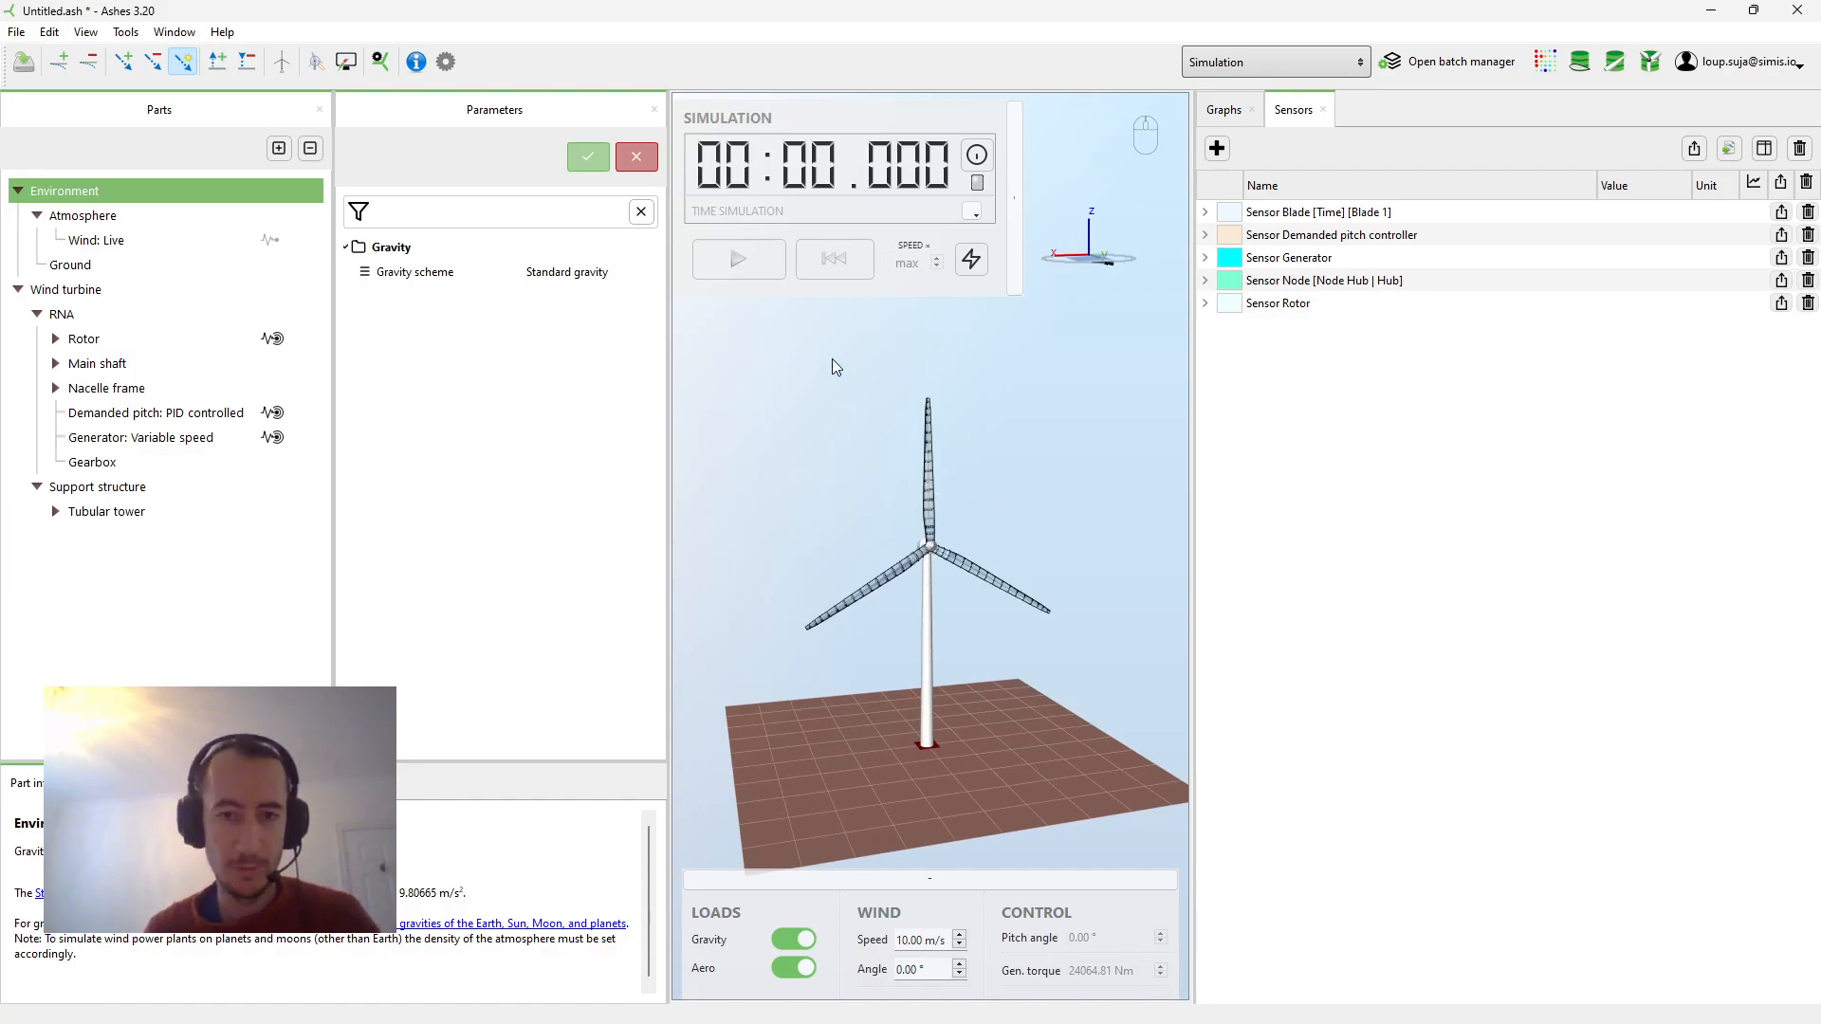
{"action": "left_click", "coordinate": [732, 256]}
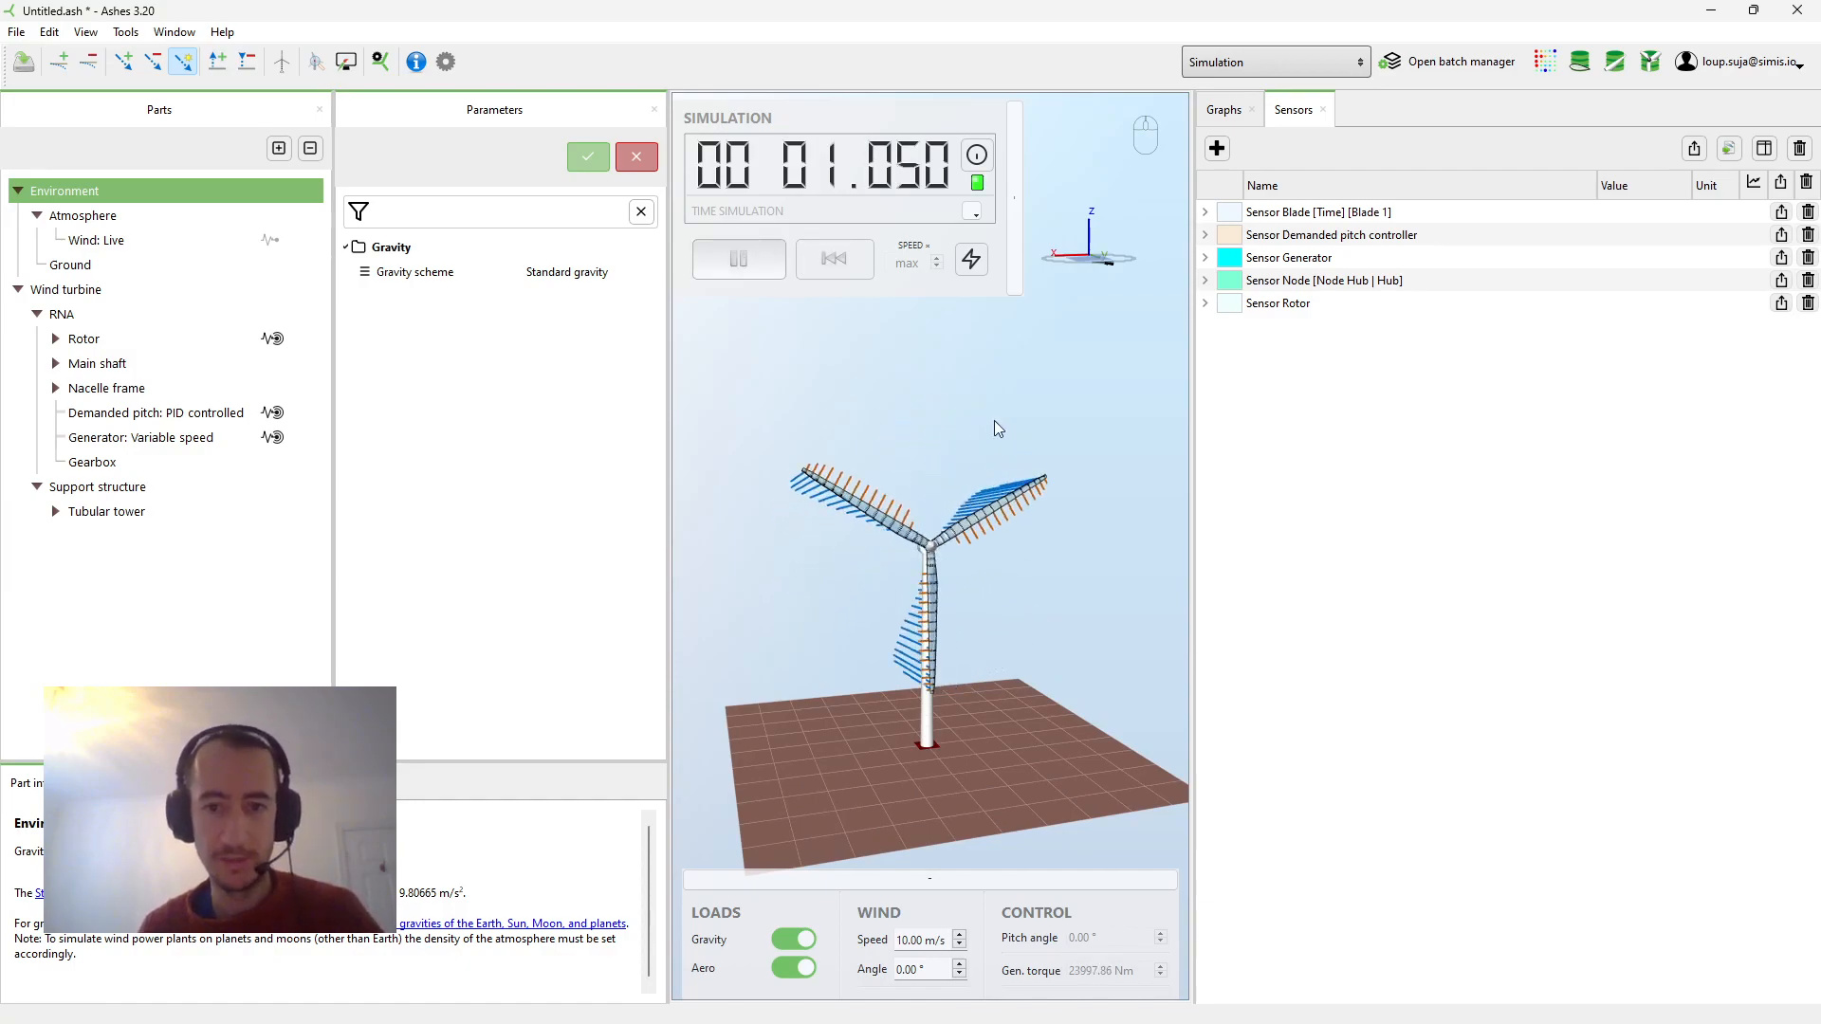
{"action": "left_click_drag", "start_coordinate": [824, 459], "coordinate": [886, 452]}
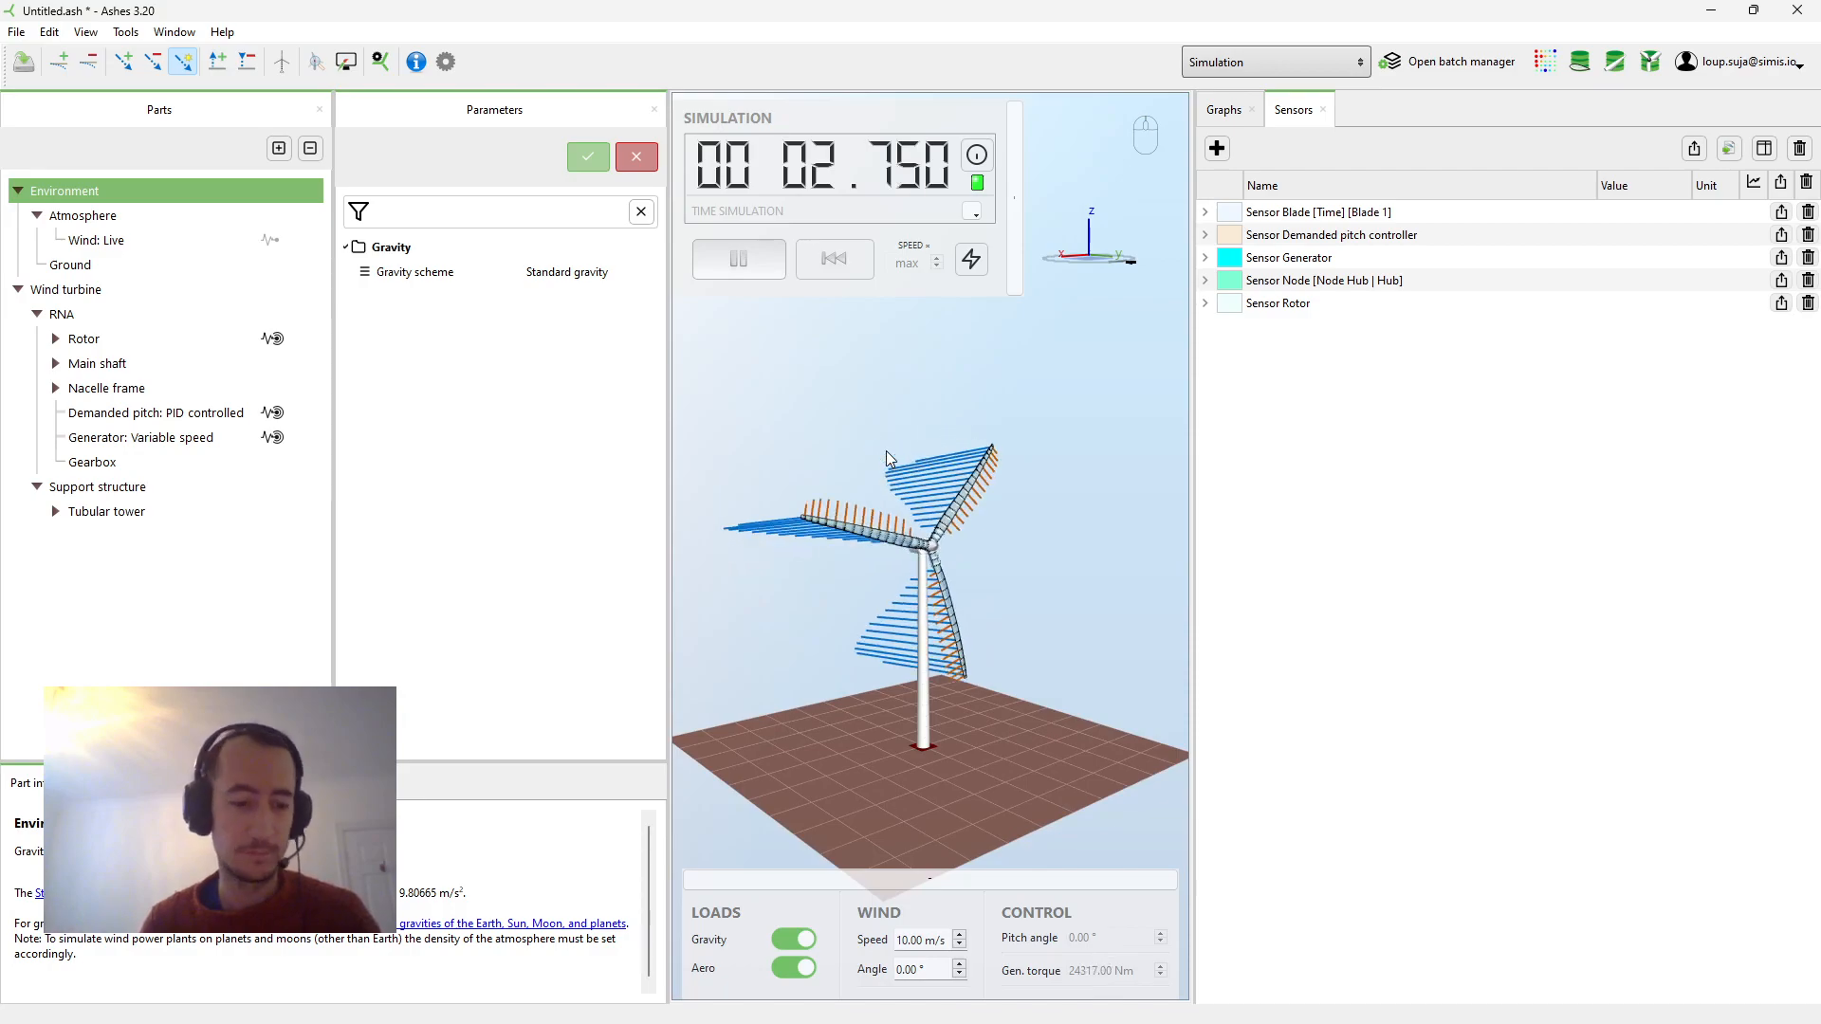
{"action": "left_click_drag", "start_coordinate": [883, 527], "coordinate": [878, 321]}
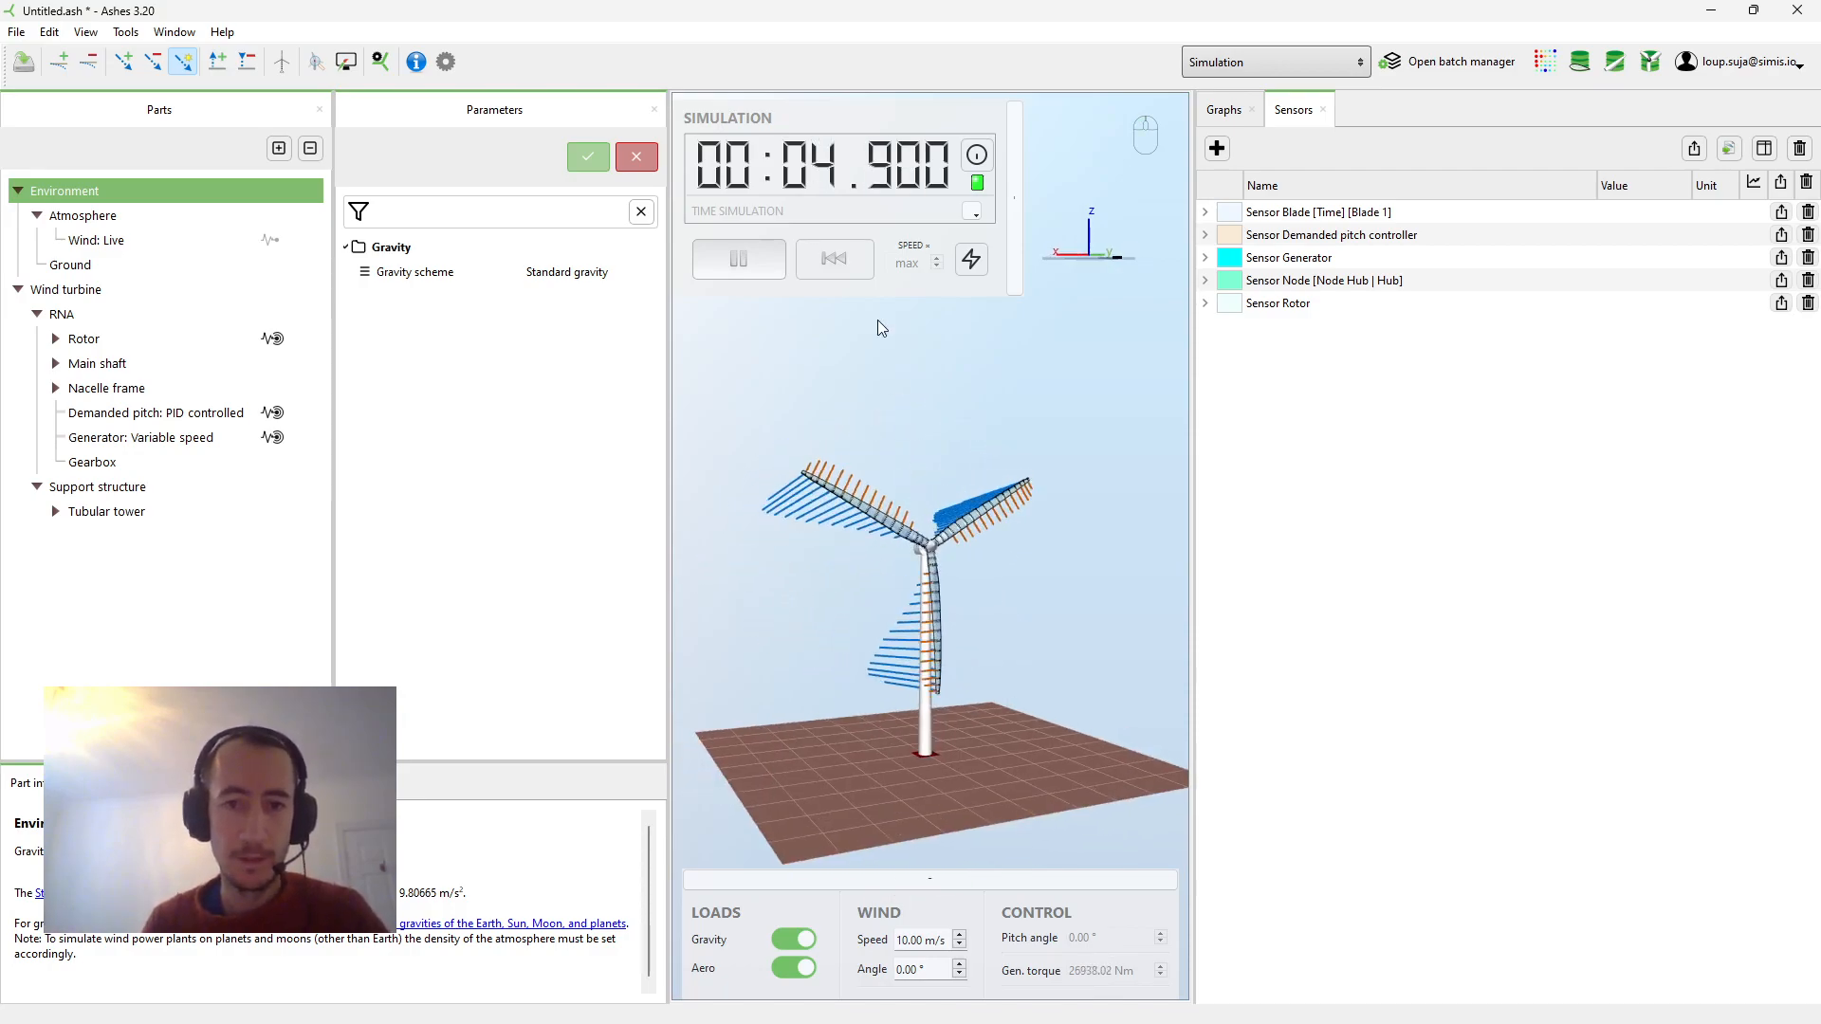
{"action": "left_click", "coordinate": [822, 262]}
{"action": "mouse_move", "coordinate": [1044, 554]}
{"action": "left_mouse_down"}
{"action": "mouse_move", "coordinate": [997, 560]}
{"action": "mouse_move", "coordinate": [1015, 537]}
{"action": "left_mouse_up"}
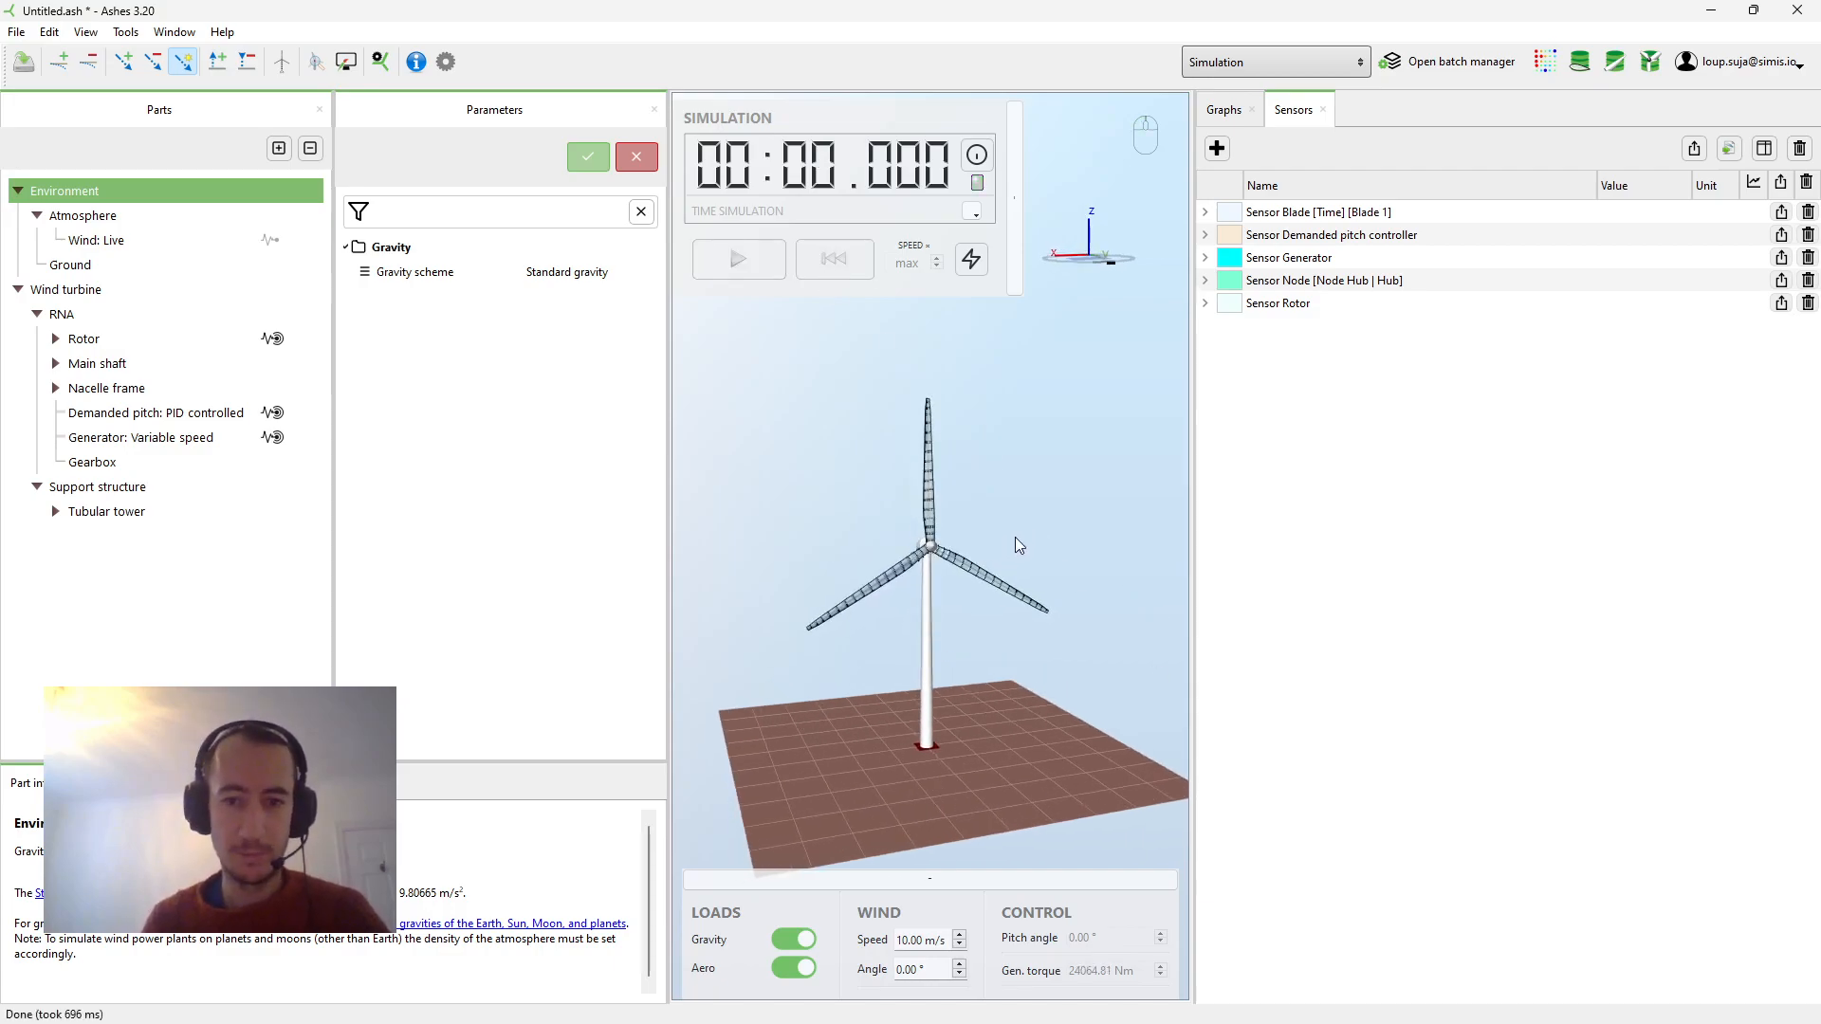
Set the RNA's demanded pitch scheme to Fixed.
{"action": "scroll", "coordinate": [1010, 541], "scroll_direction": "up", "scroll_amount": 2}
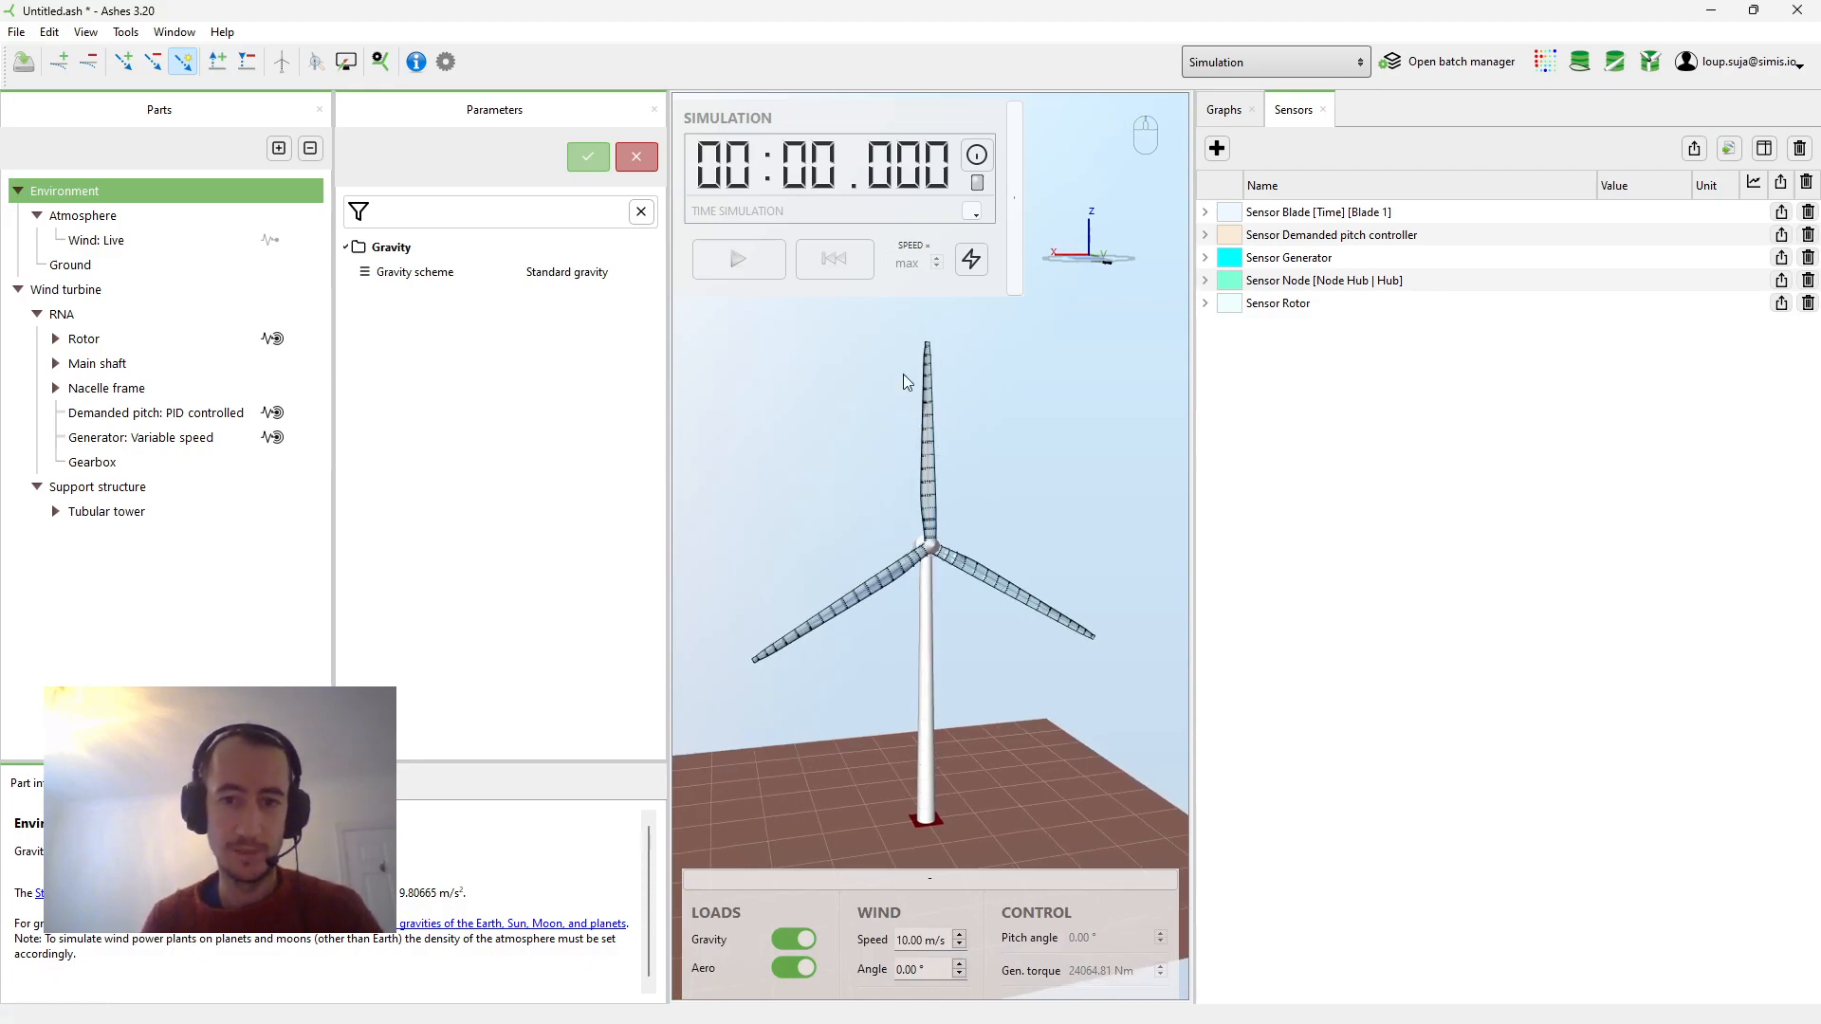
{"action": "left_click_drag", "start_coordinate": [884, 377], "coordinate": [911, 417]}
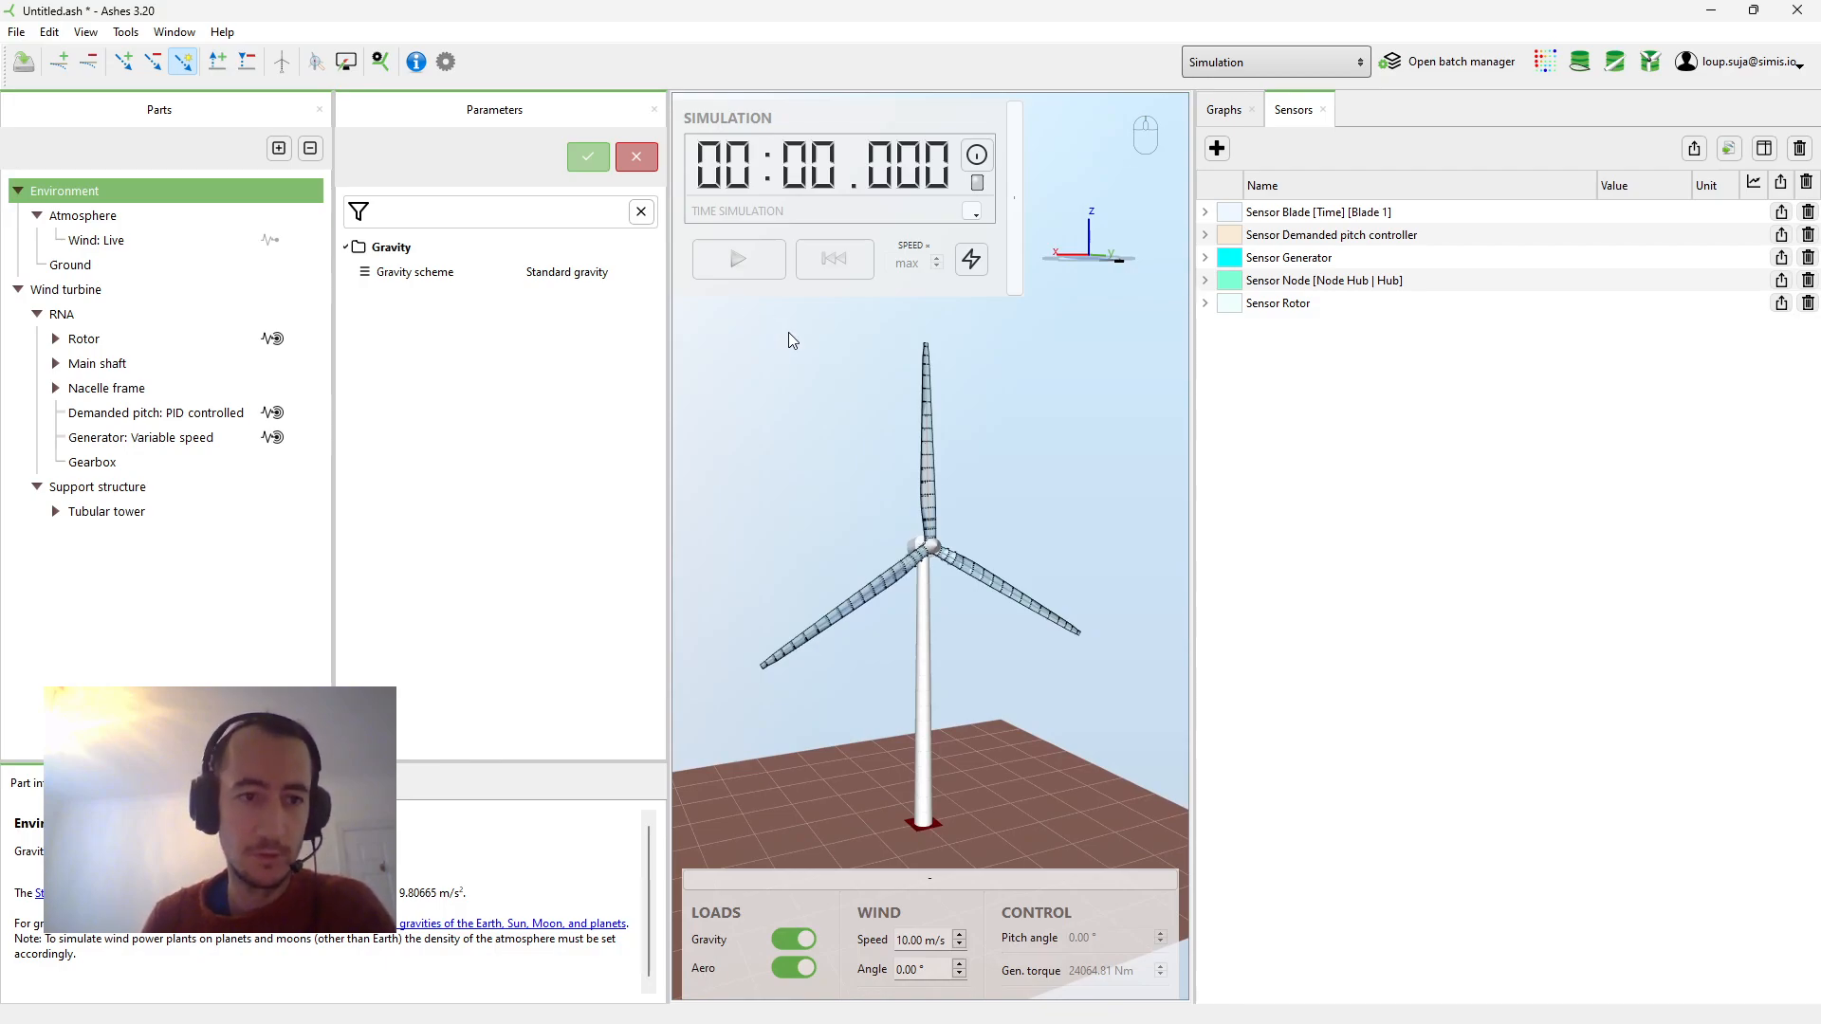
{"action": "left_click", "coordinate": [112, 340]}
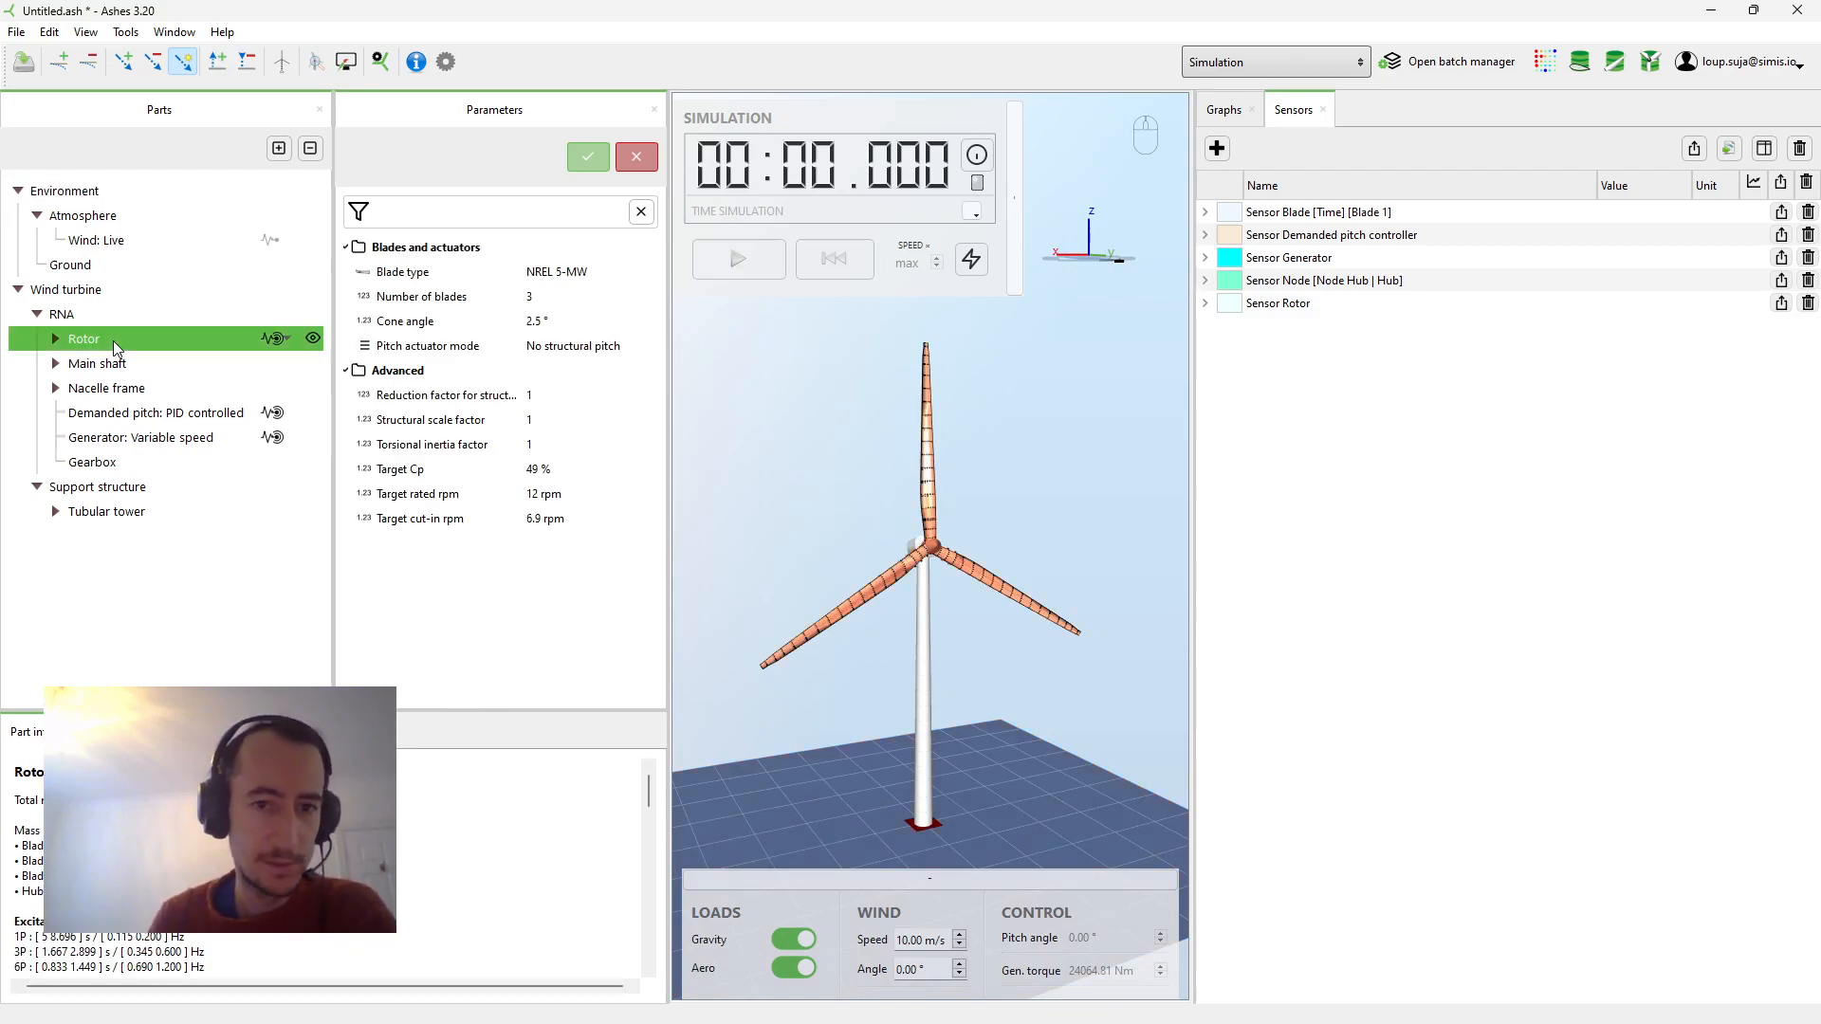
{"action": "left_click", "coordinate": [77, 316]}
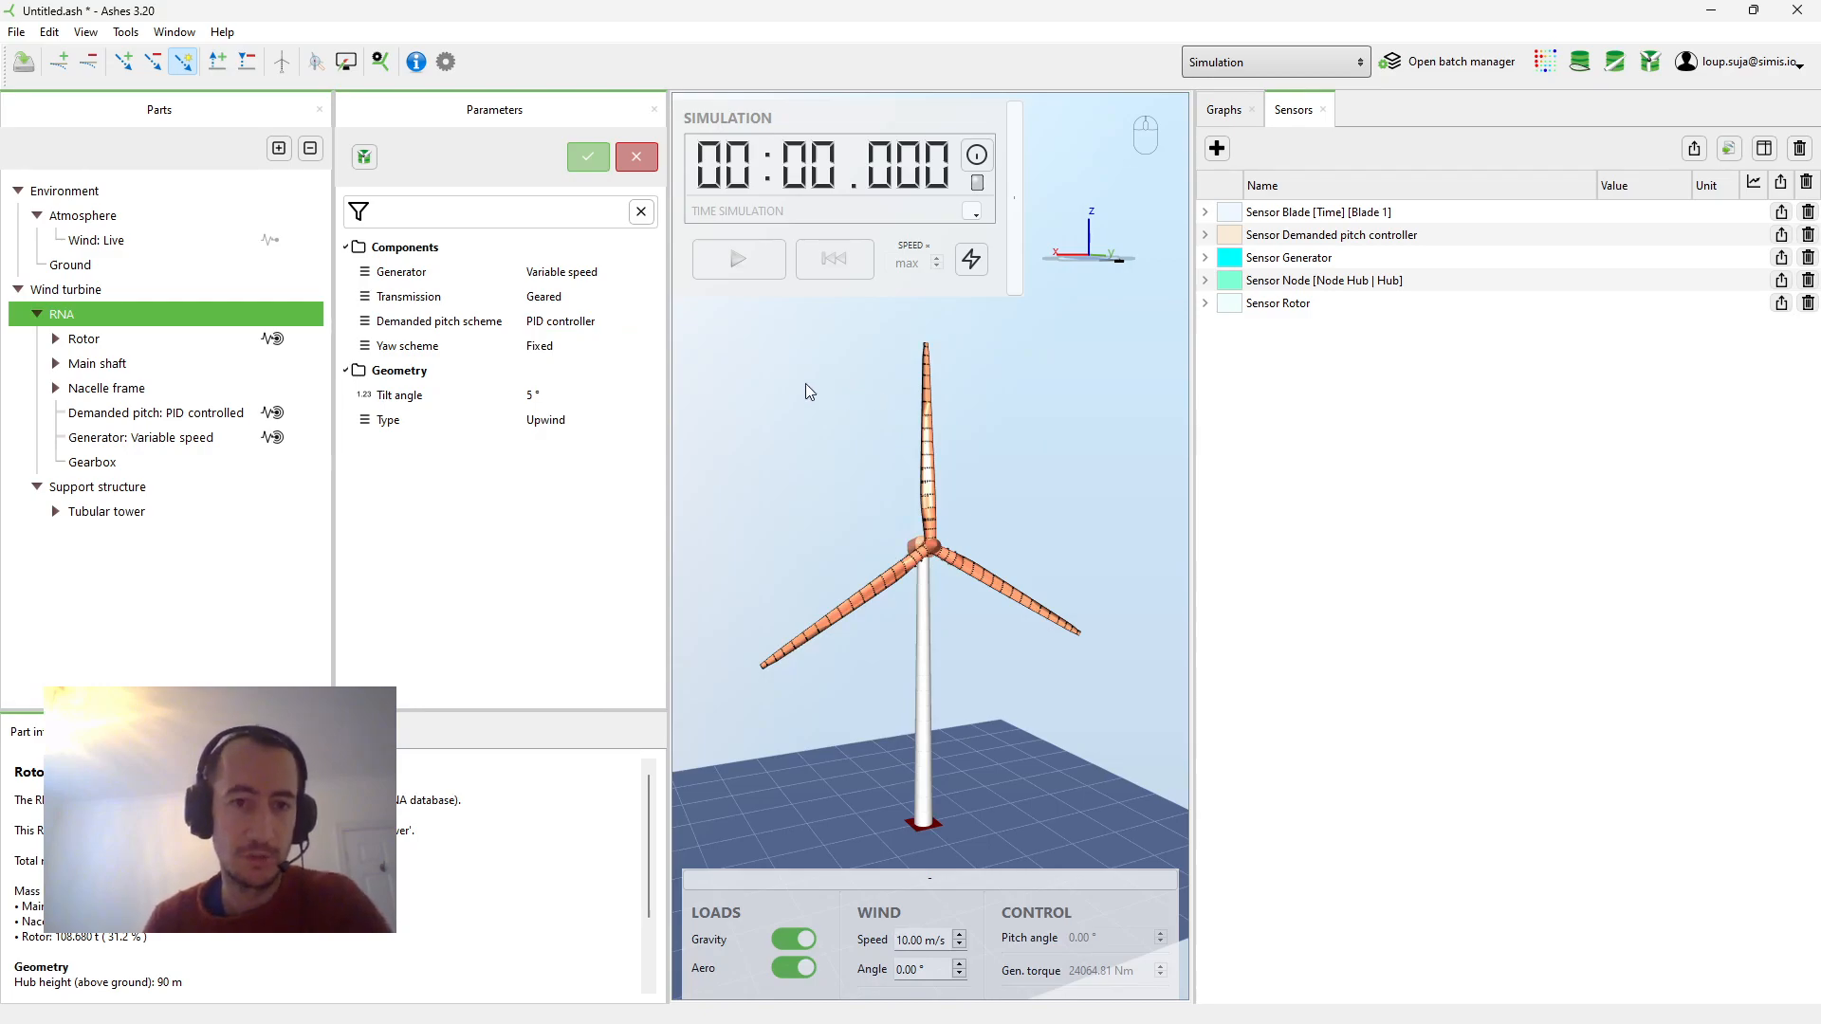
{"action": "left_click", "coordinate": [559, 322]}
{"action": "left_click", "coordinate": [561, 324]}
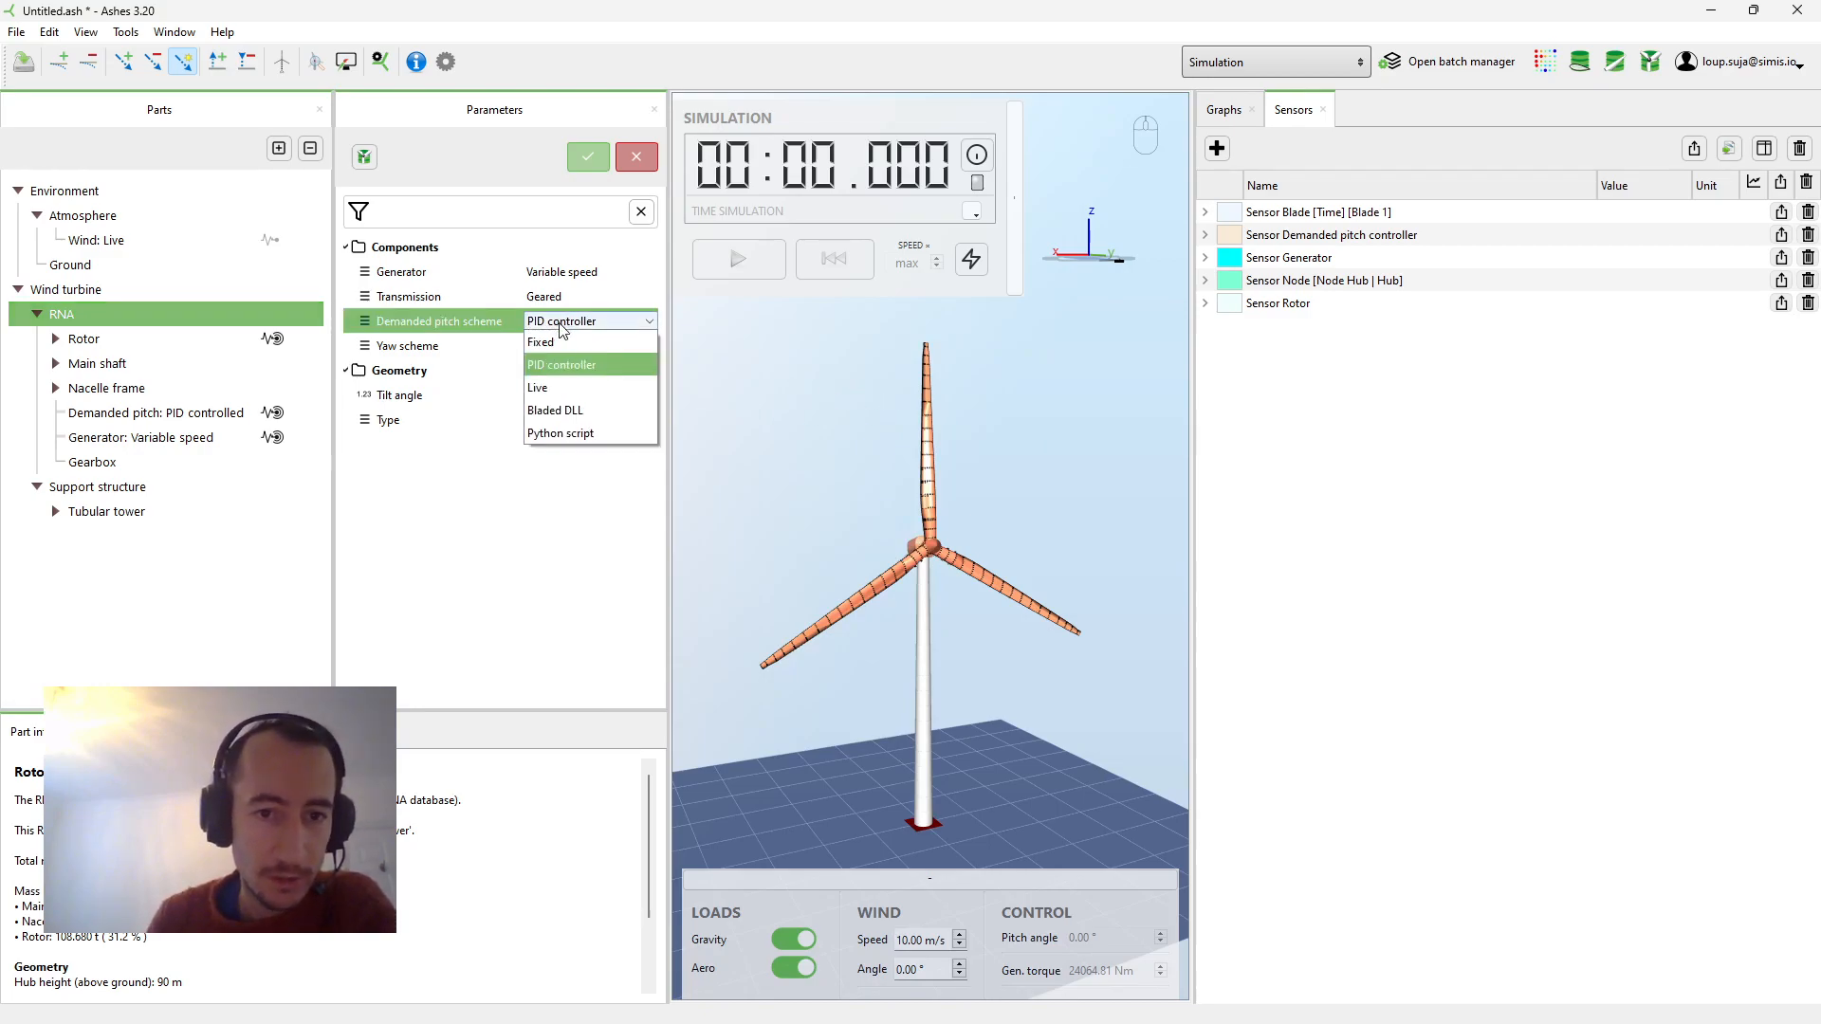
{"action": "left_click", "coordinate": [554, 341]}
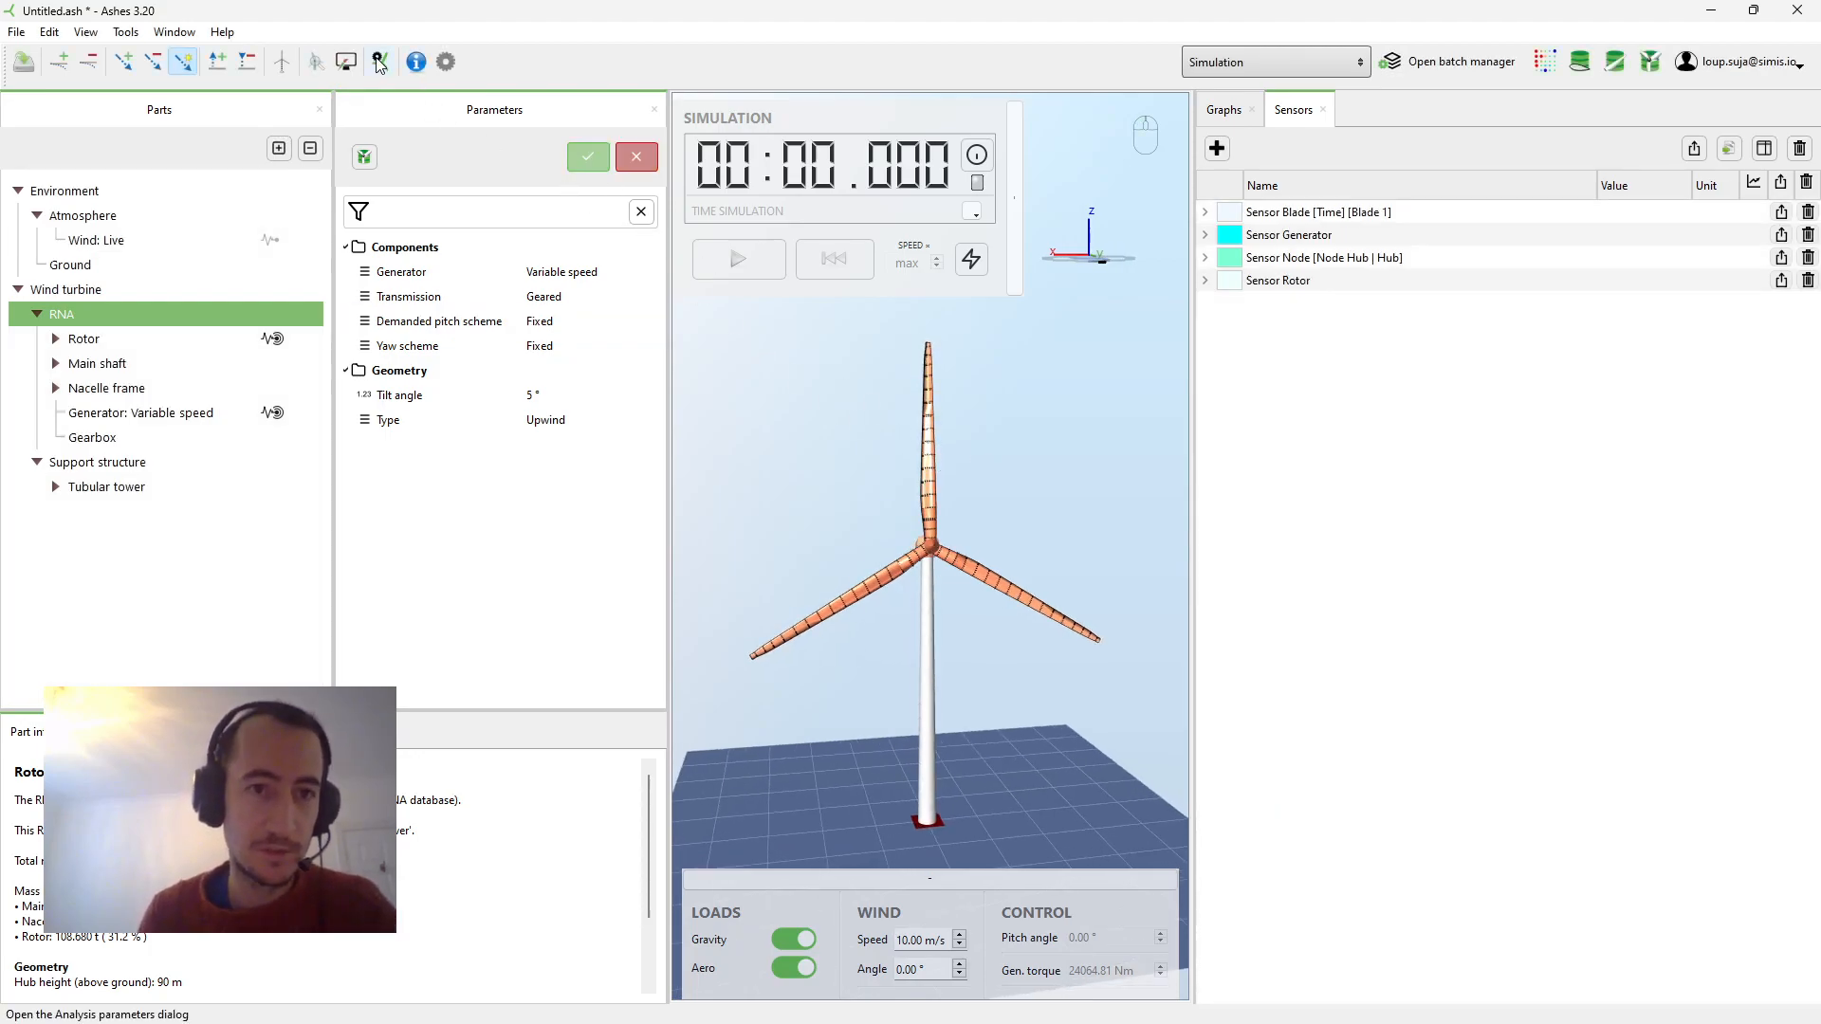
Set the initial pitch angle to 90° in the initial conditions of the analysis parameters.
{"action": "left_click_drag", "start_coordinate": [1011, 486], "coordinate": [942, 402]}
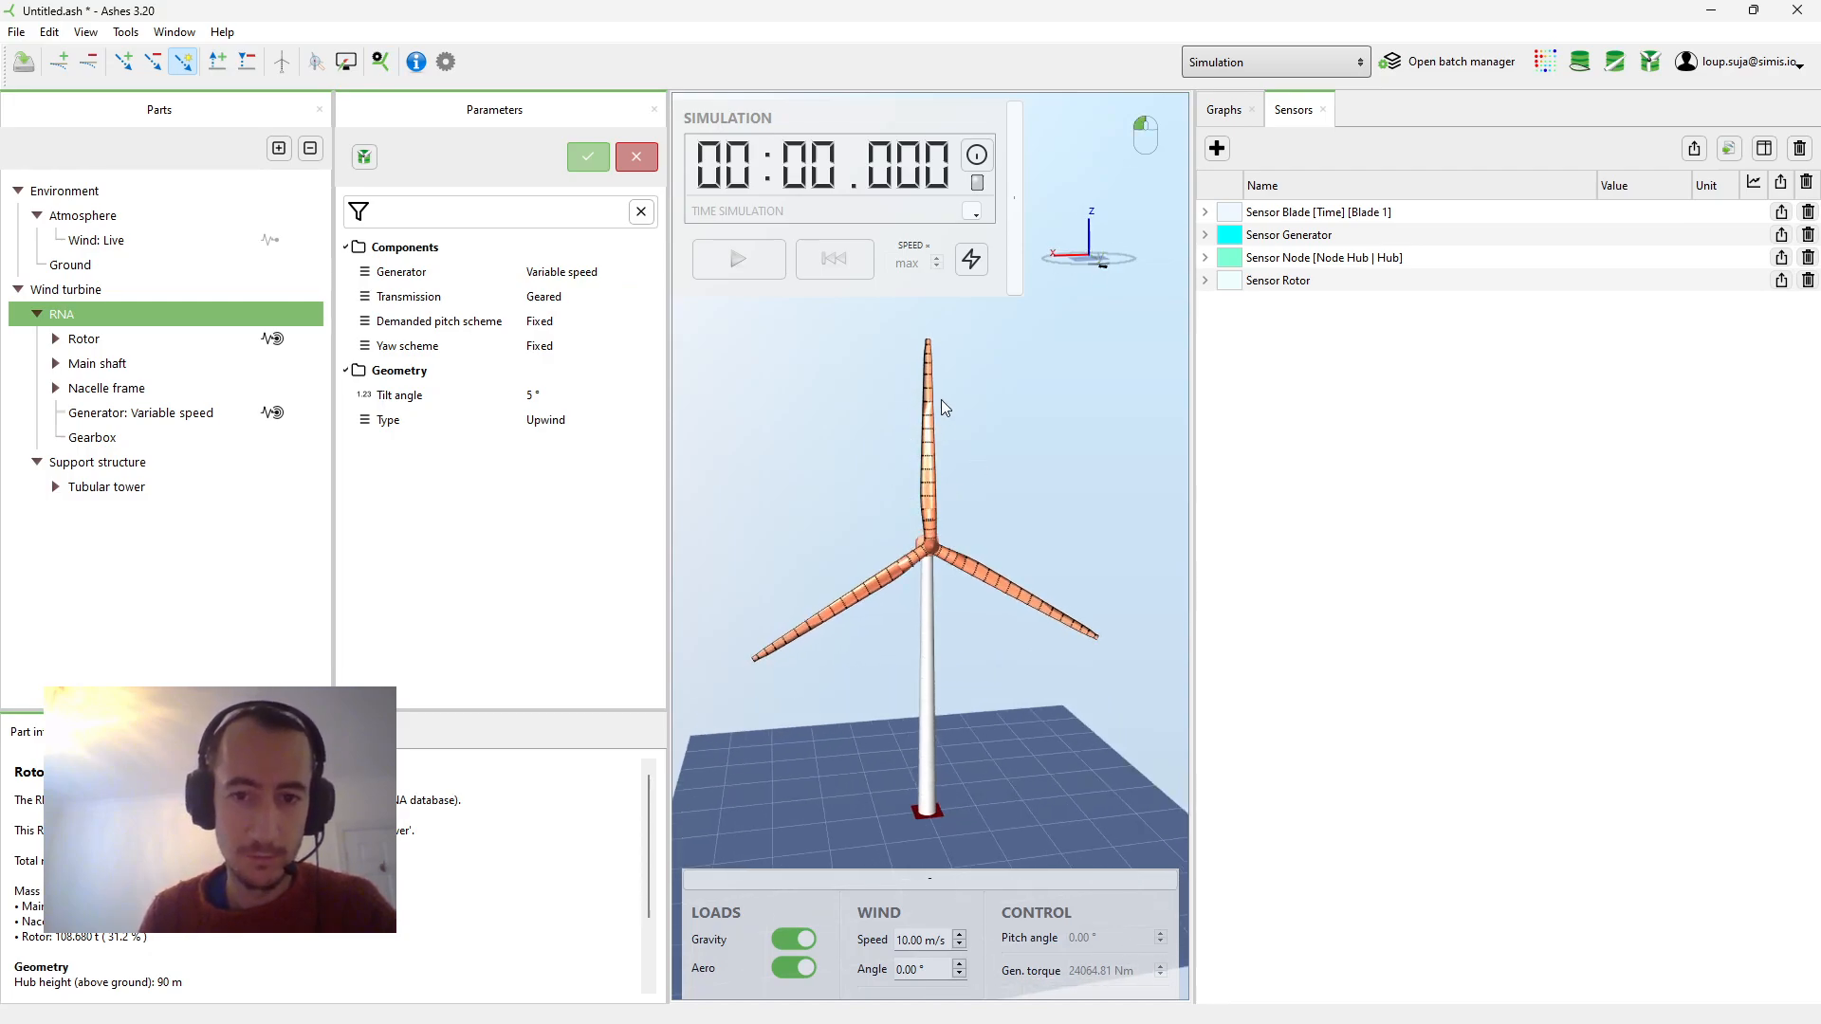
{"action": "left_click", "coordinate": [380, 62]}
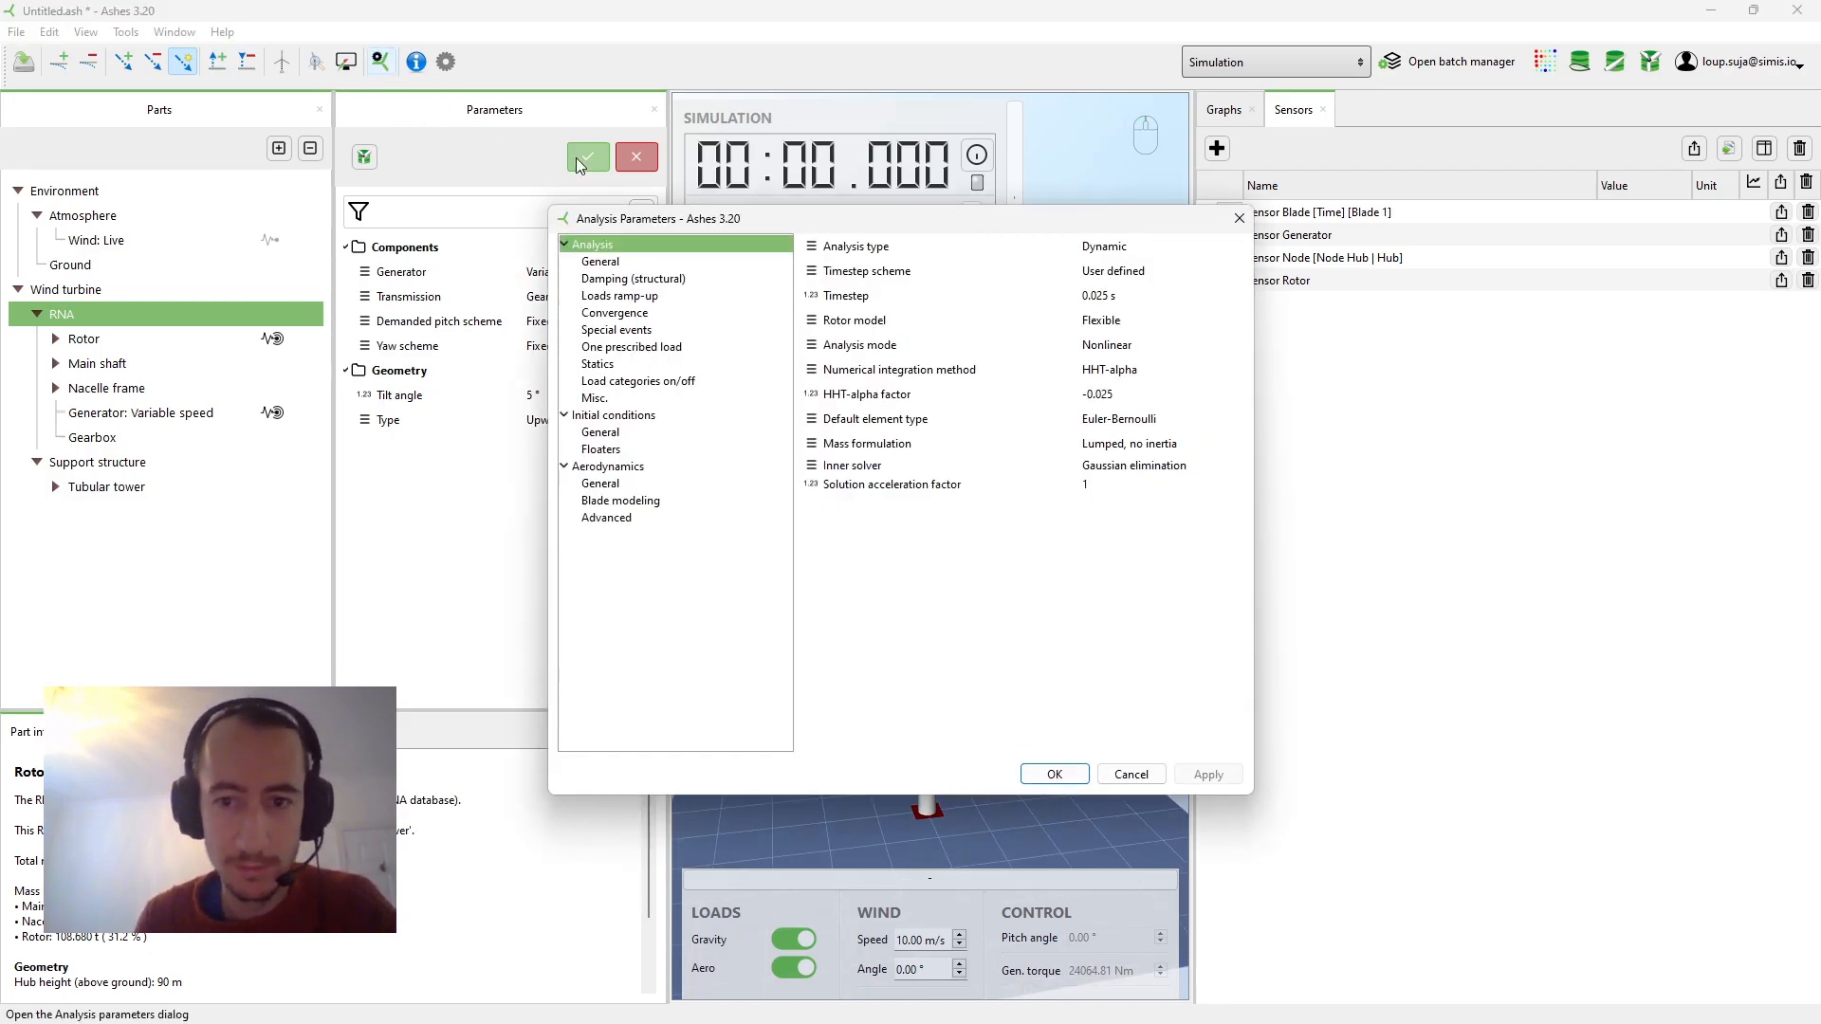
{"action": "left_click", "coordinate": [619, 417]}
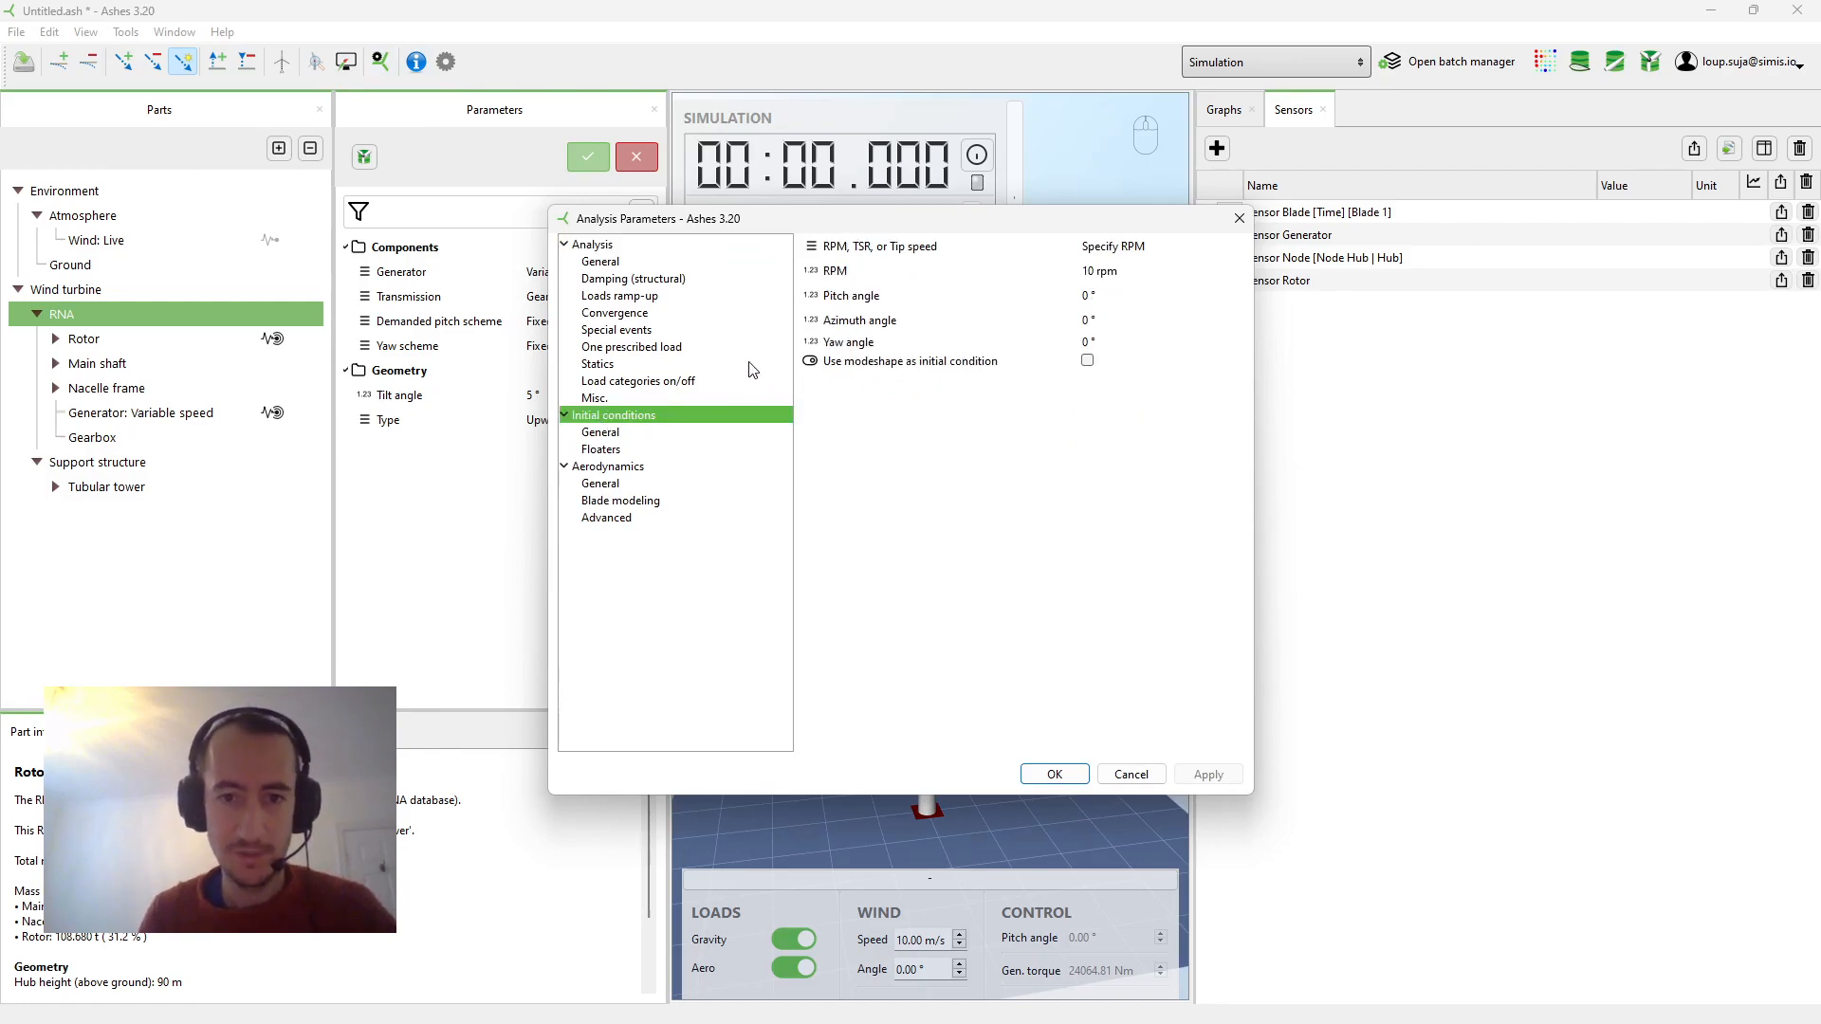
{"action": "left_click", "coordinate": [1116, 298]}
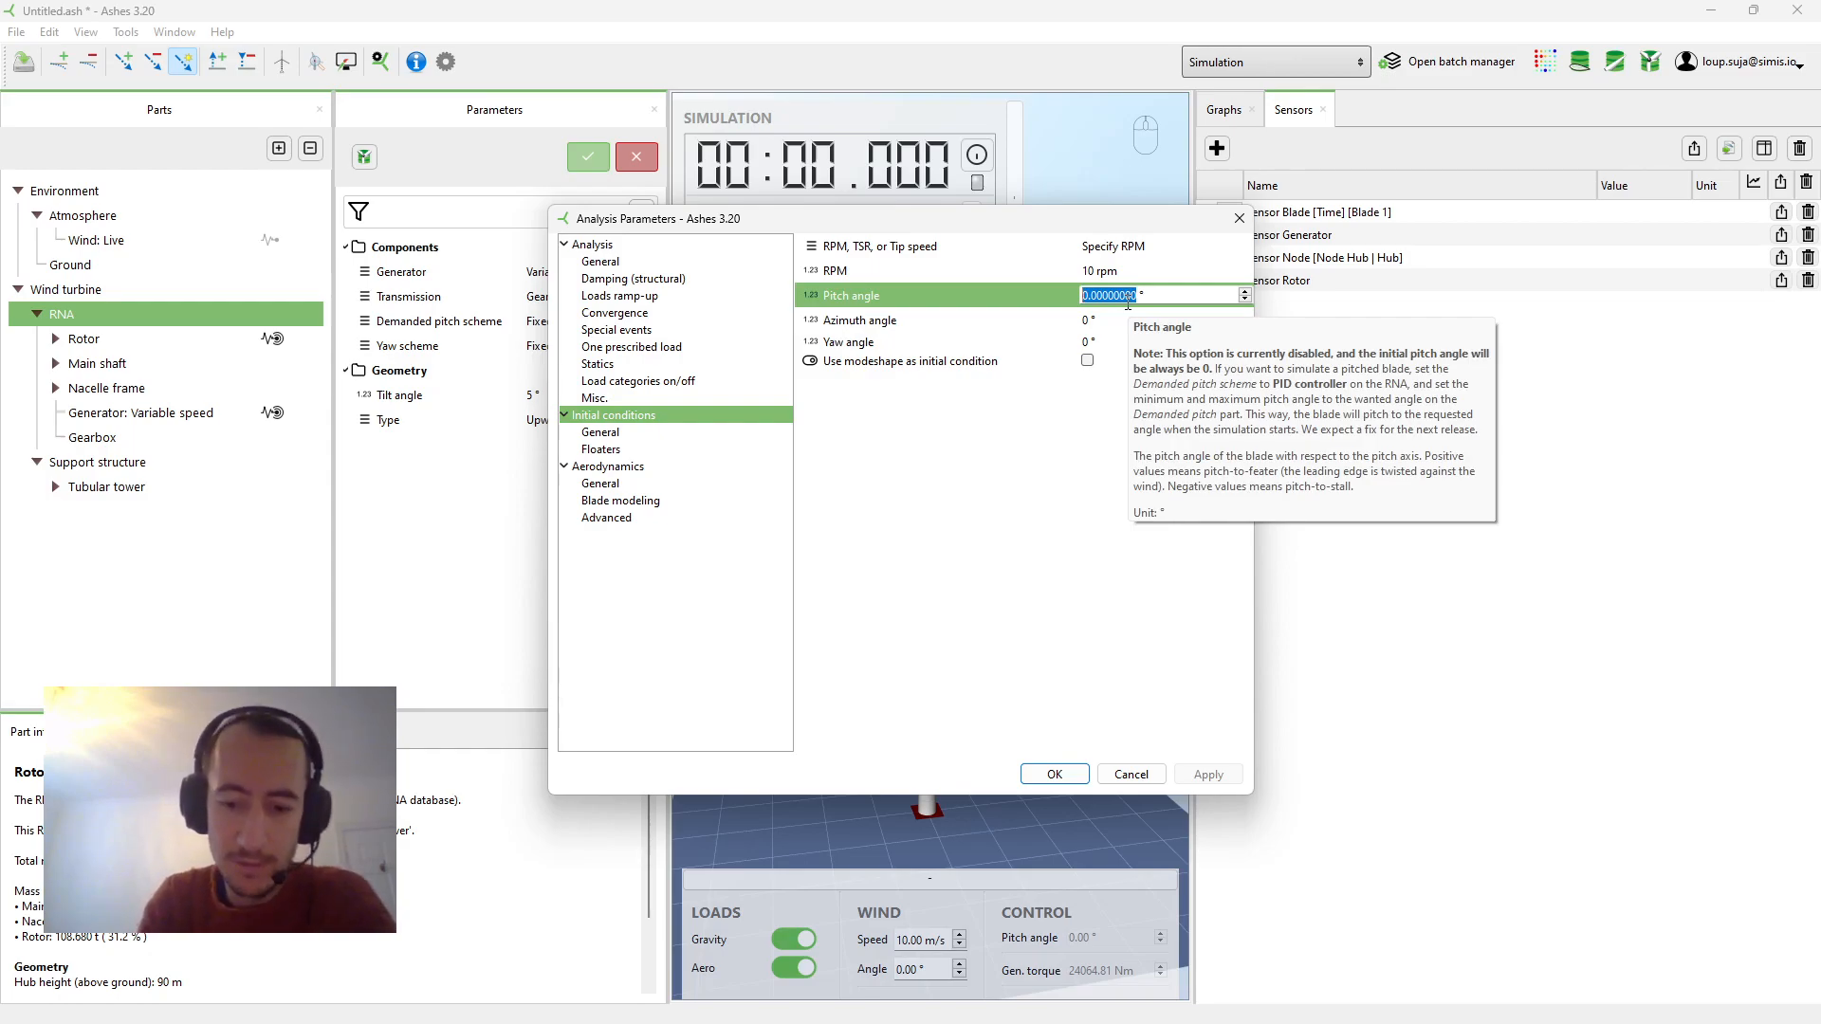
{"action": "type", "text": "90"}
{"action": "key", "text": "Return"}
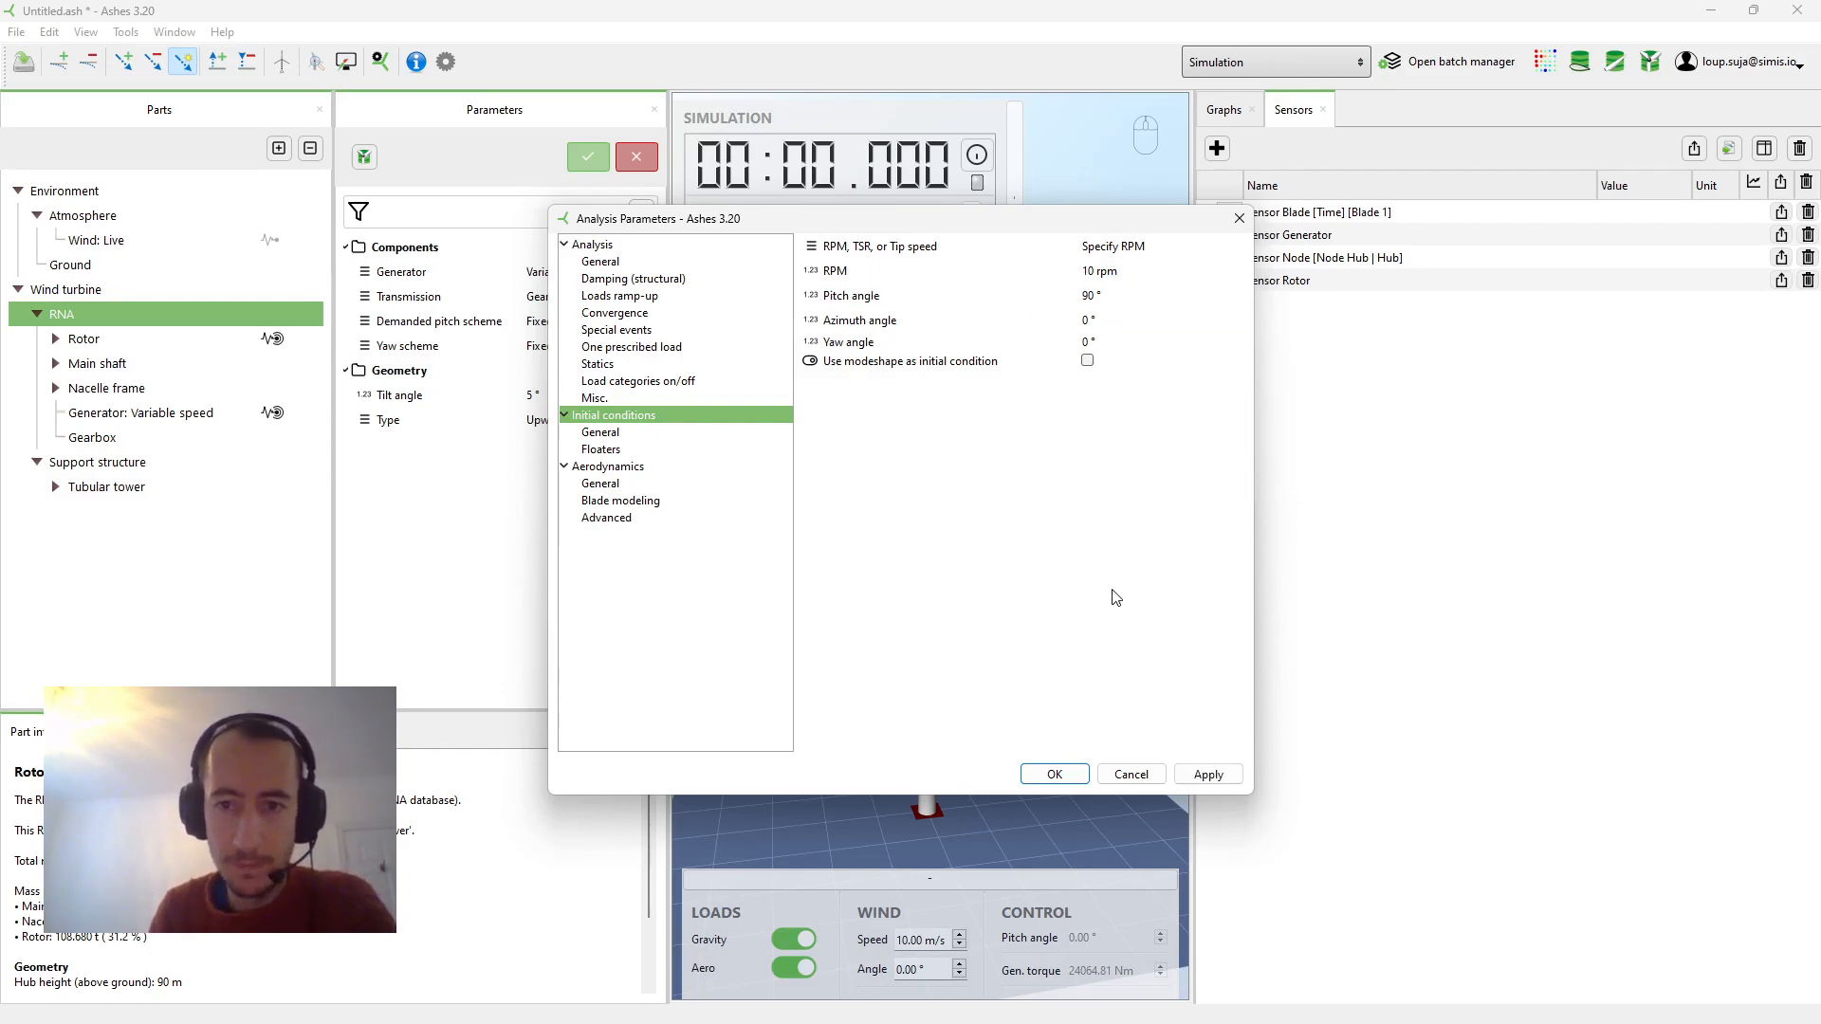
Set the initial rotor speed to 0 rpm and apply the analysis parameters.
{"action": "left_click_drag", "start_coordinate": [975, 228], "coordinate": [1451, 218]}
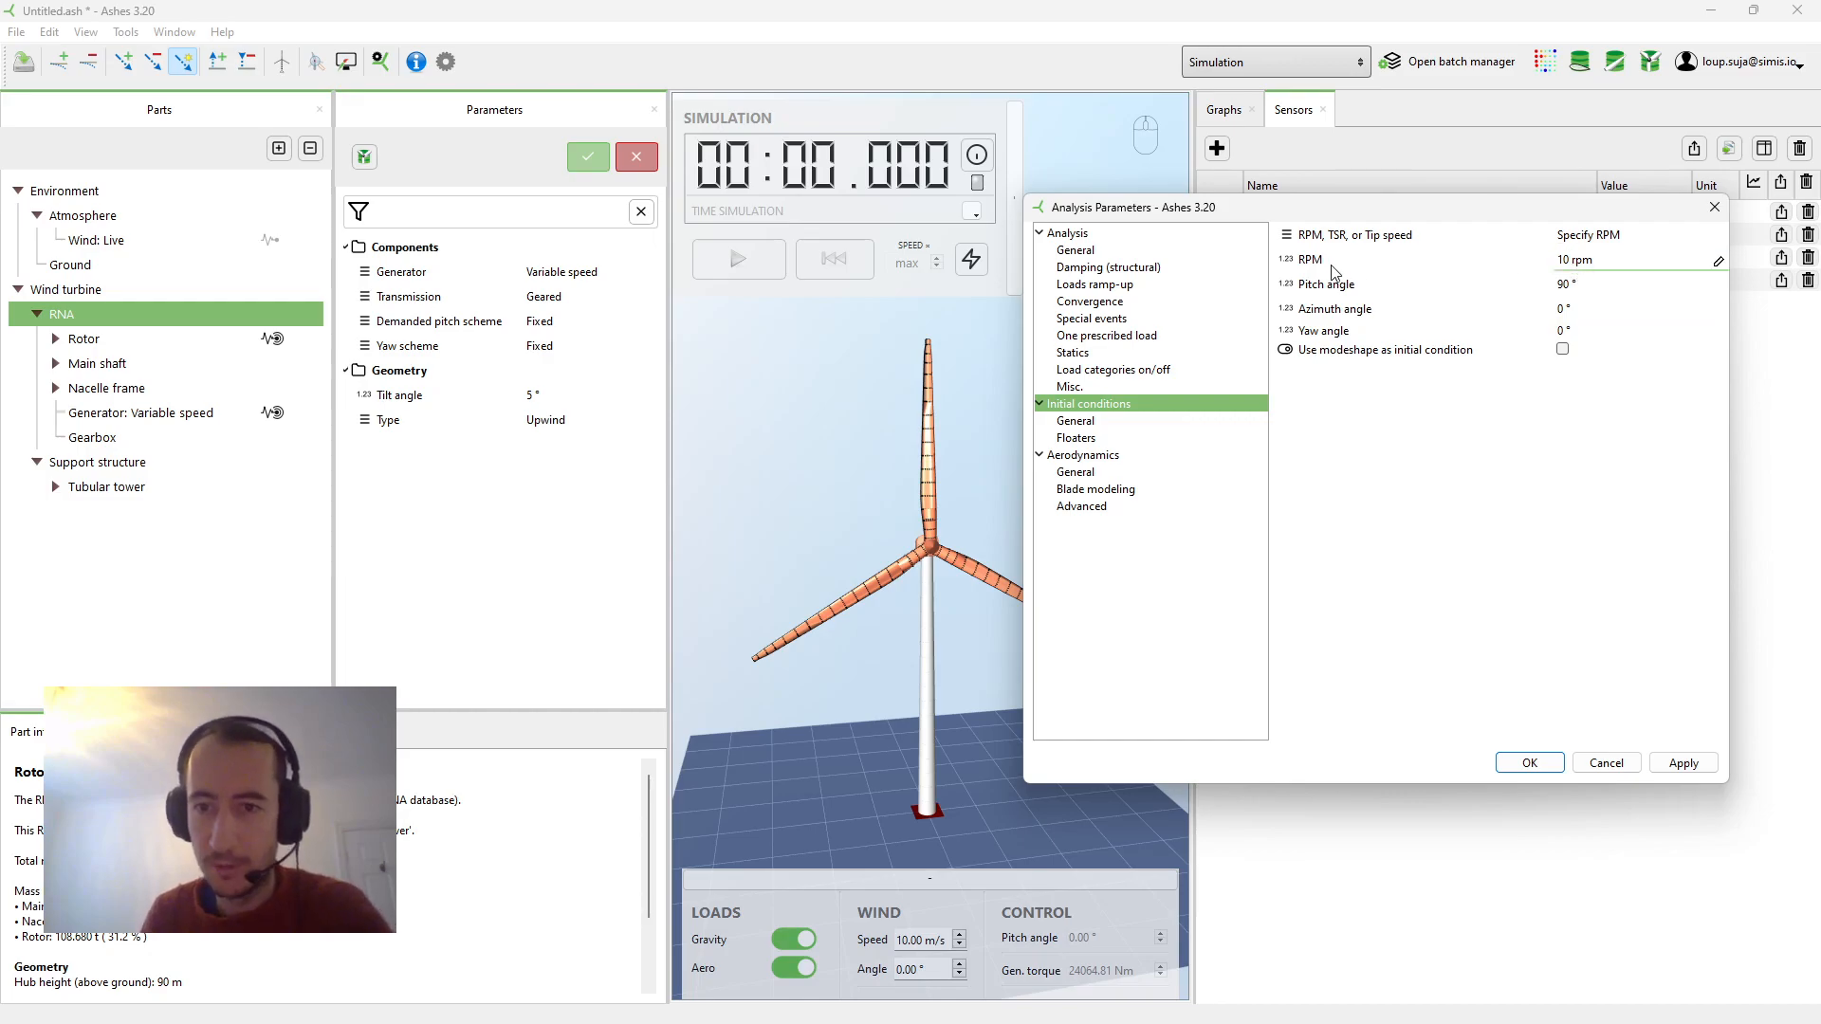
{"action": "left_click", "coordinate": [1610, 265]}
{"action": "type", "text": "0"}
{"action": "key", "text": "Return"}
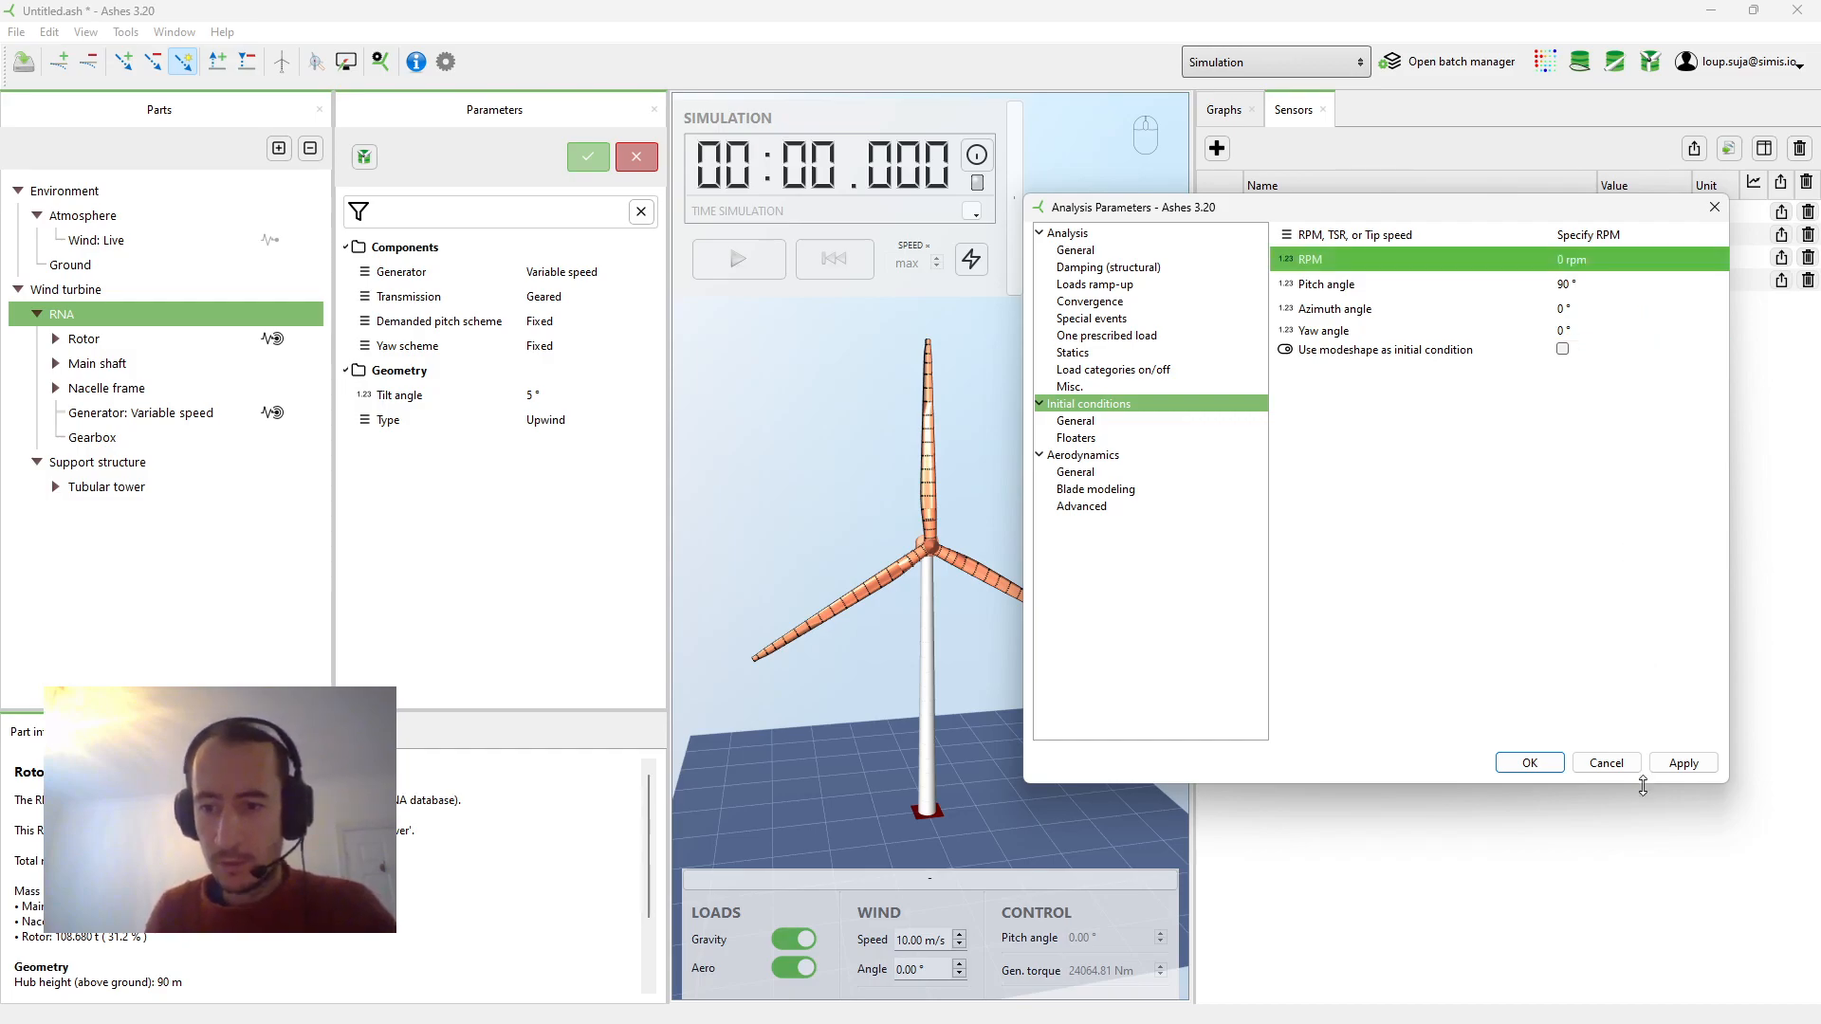
{"action": "left_click", "coordinate": [1682, 764]}
{"action": "left_click", "coordinate": [1531, 763]}
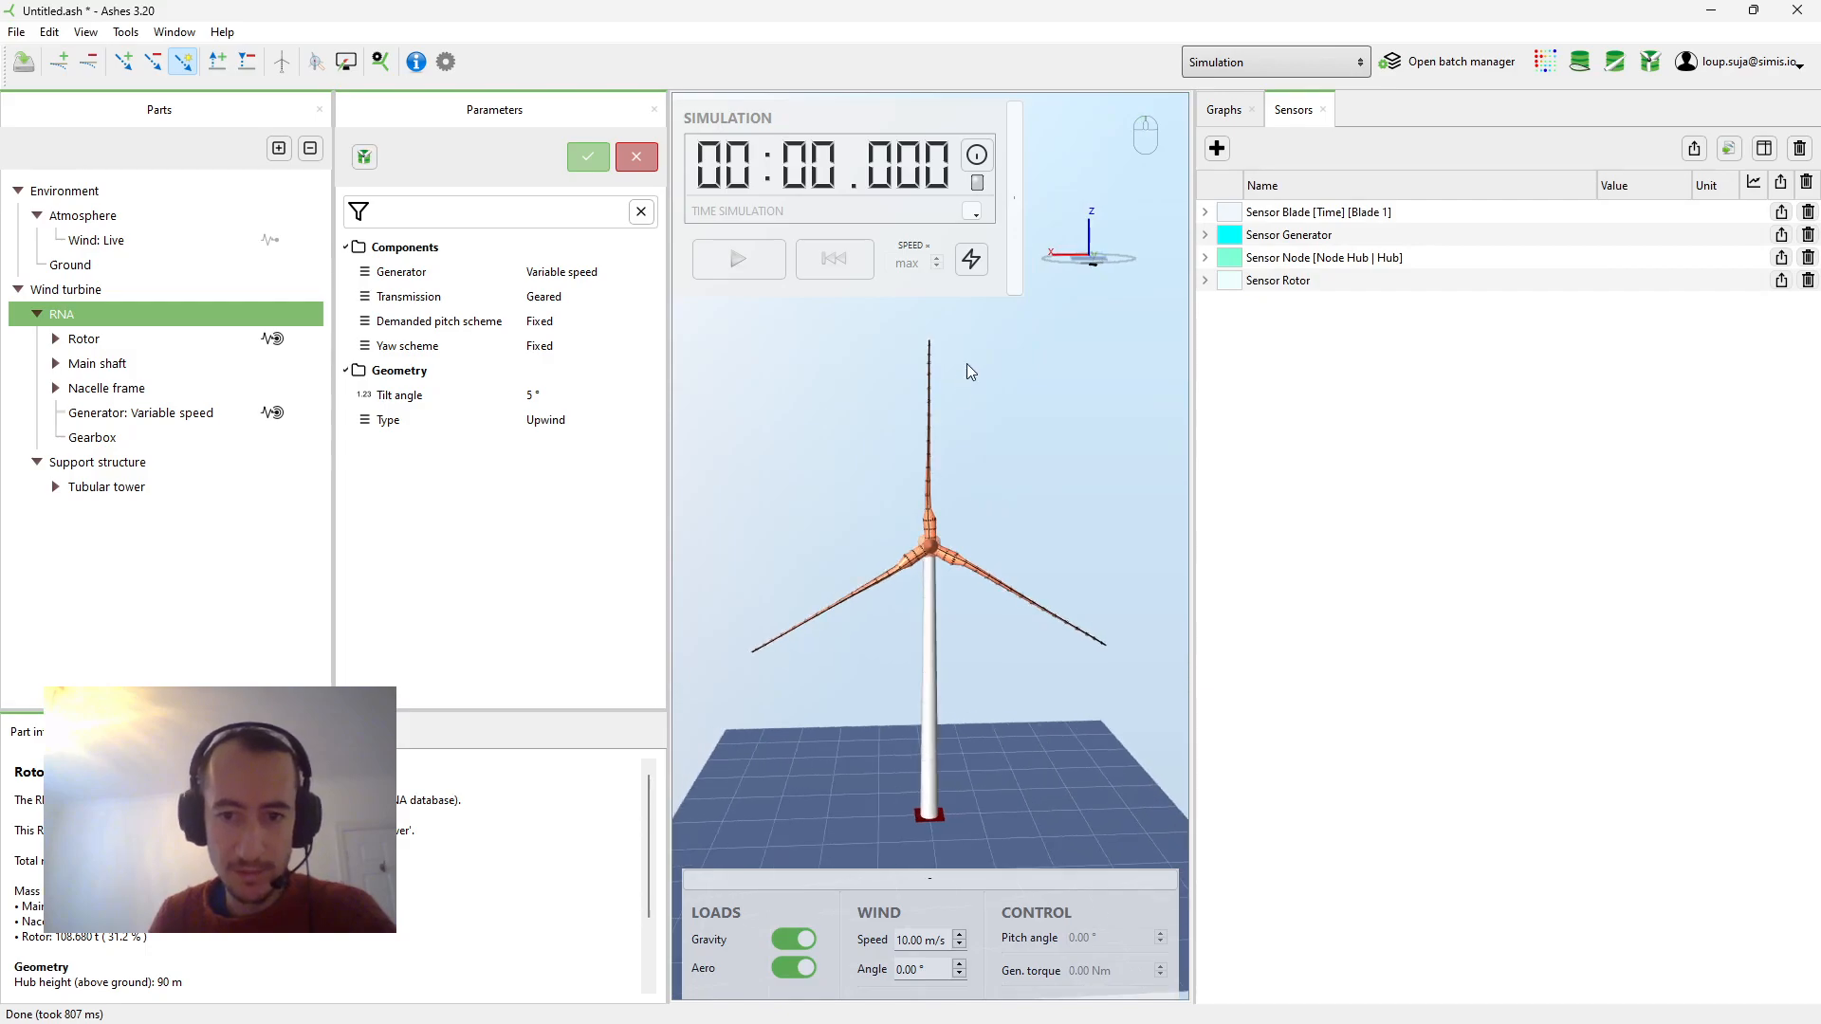
Inspect the pitched blades and run the time simulation with the 10 m/s wind.
{"action": "scroll", "coordinate": [988, 460], "scroll_direction": "up", "scroll_amount": 3}
{"action": "left_click_drag", "start_coordinate": [1025, 385], "coordinate": [1028, 410]}
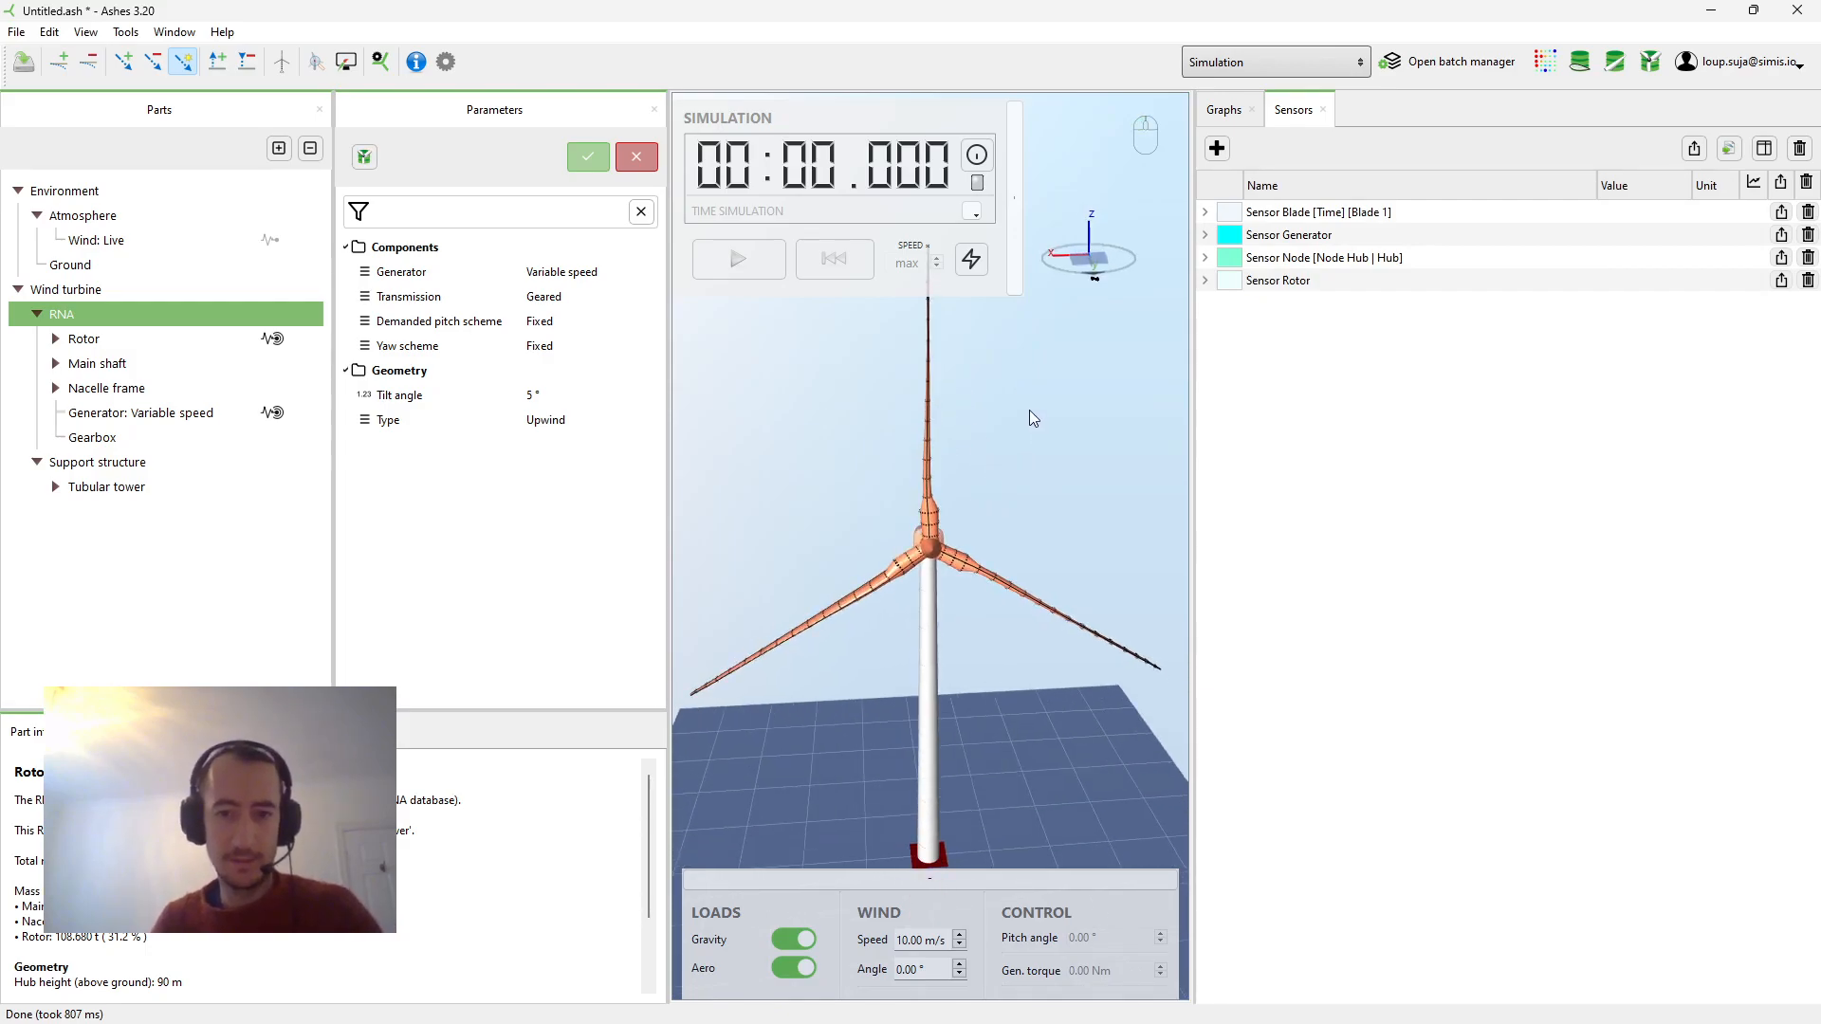
{"action": "scroll", "coordinate": [1024, 411], "scroll_direction": "down", "scroll_amount": 4}
{"action": "left_click", "coordinate": [731, 258]}
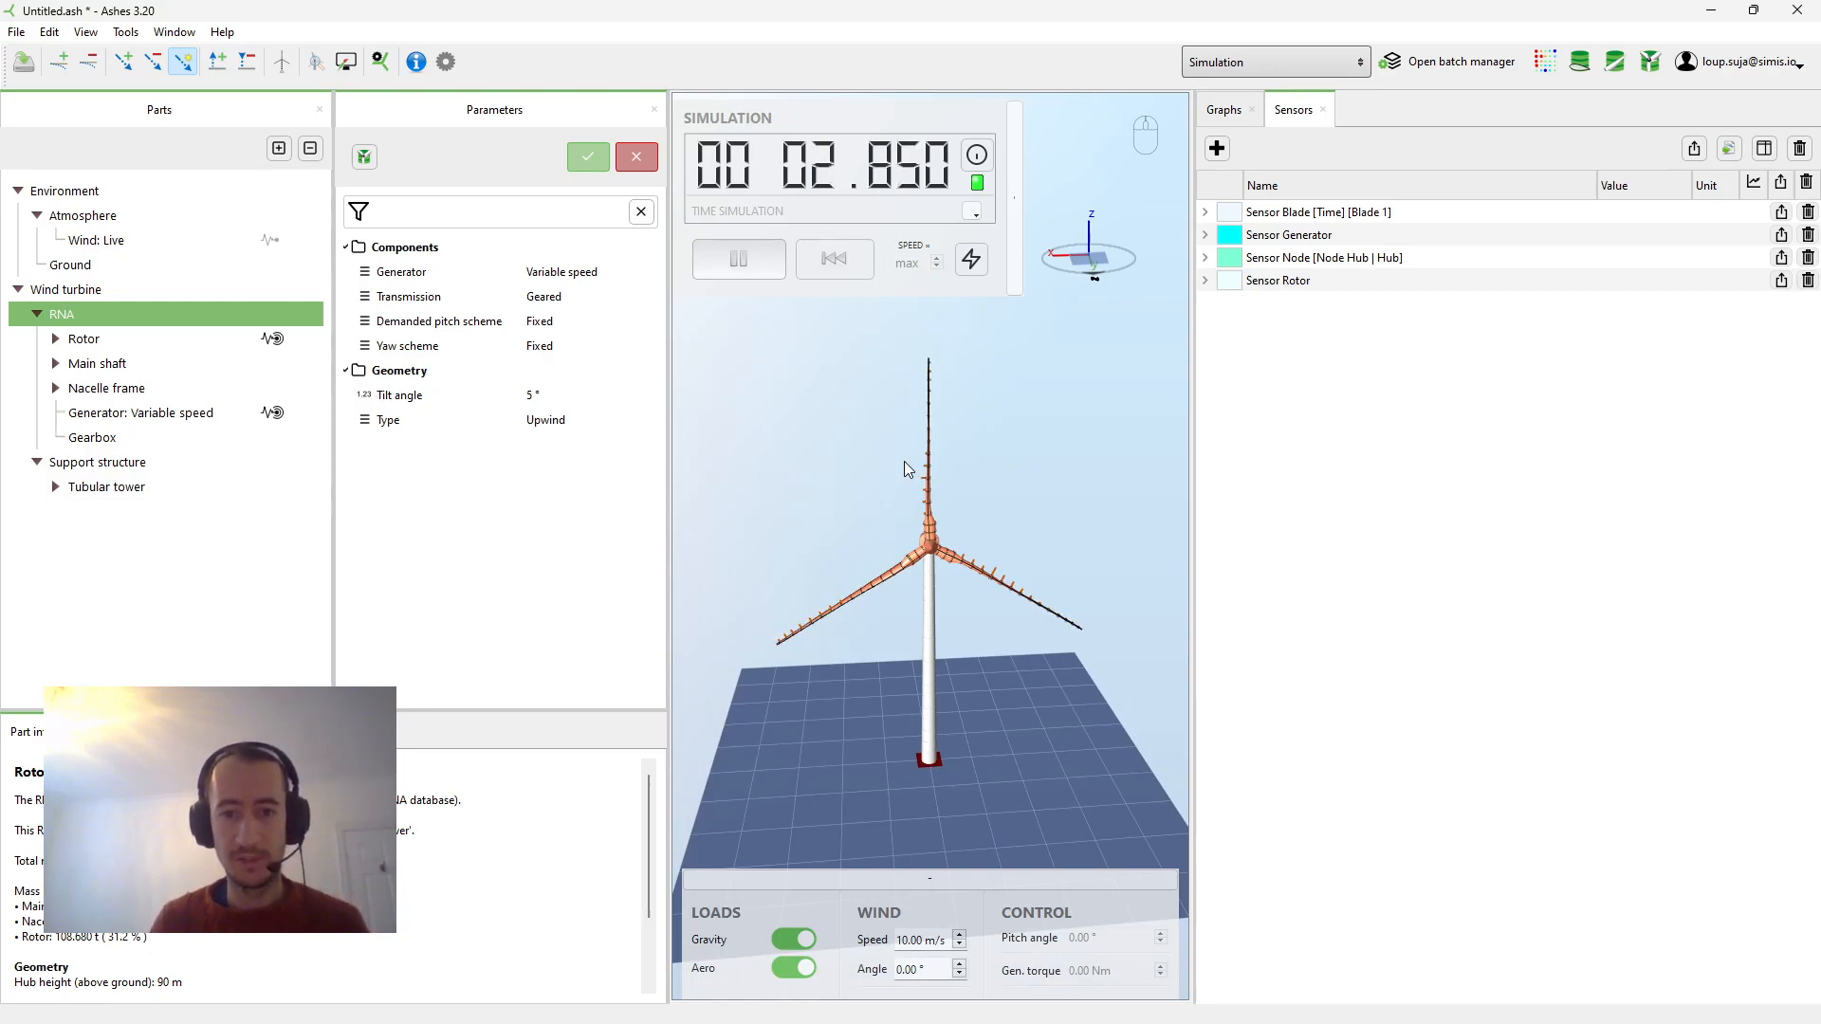
{"action": "left_click_drag", "start_coordinate": [975, 451], "coordinate": [994, 424]}
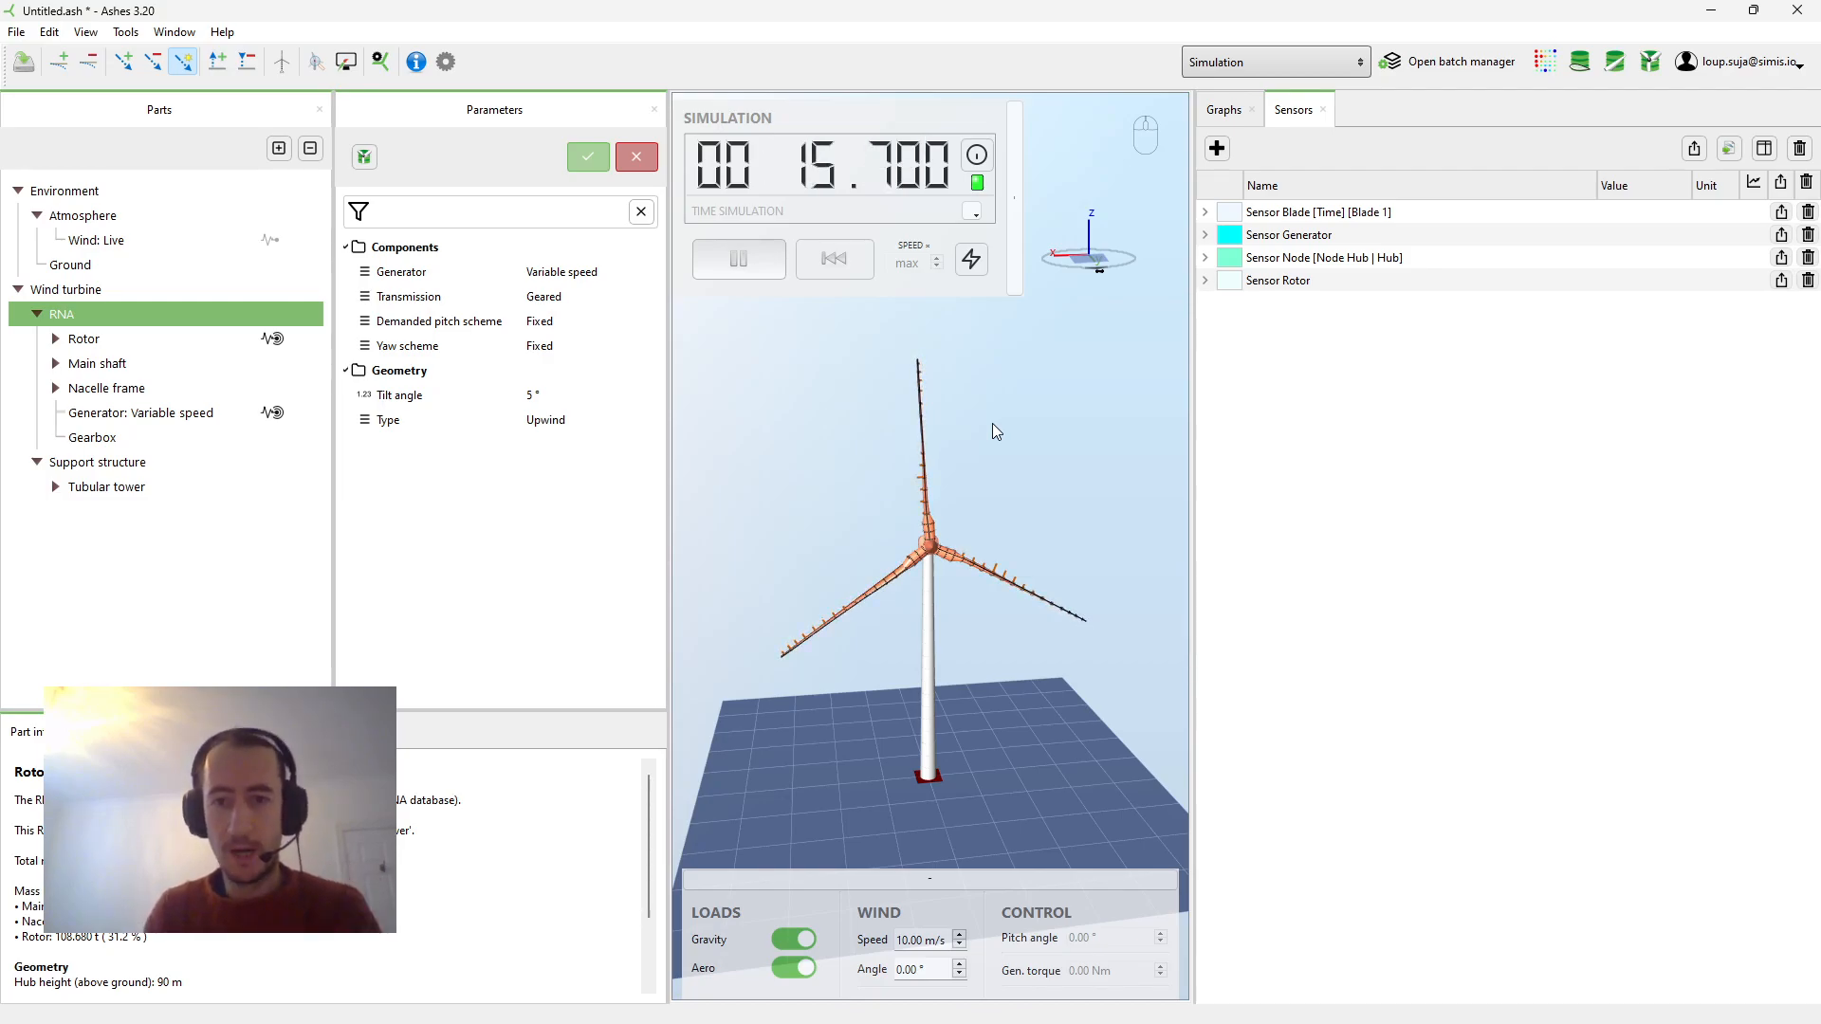
Plot the rotor sensor's RPM and examine its graph together with the rotor motion.
{"action": "left_click", "coordinate": [1205, 283]}
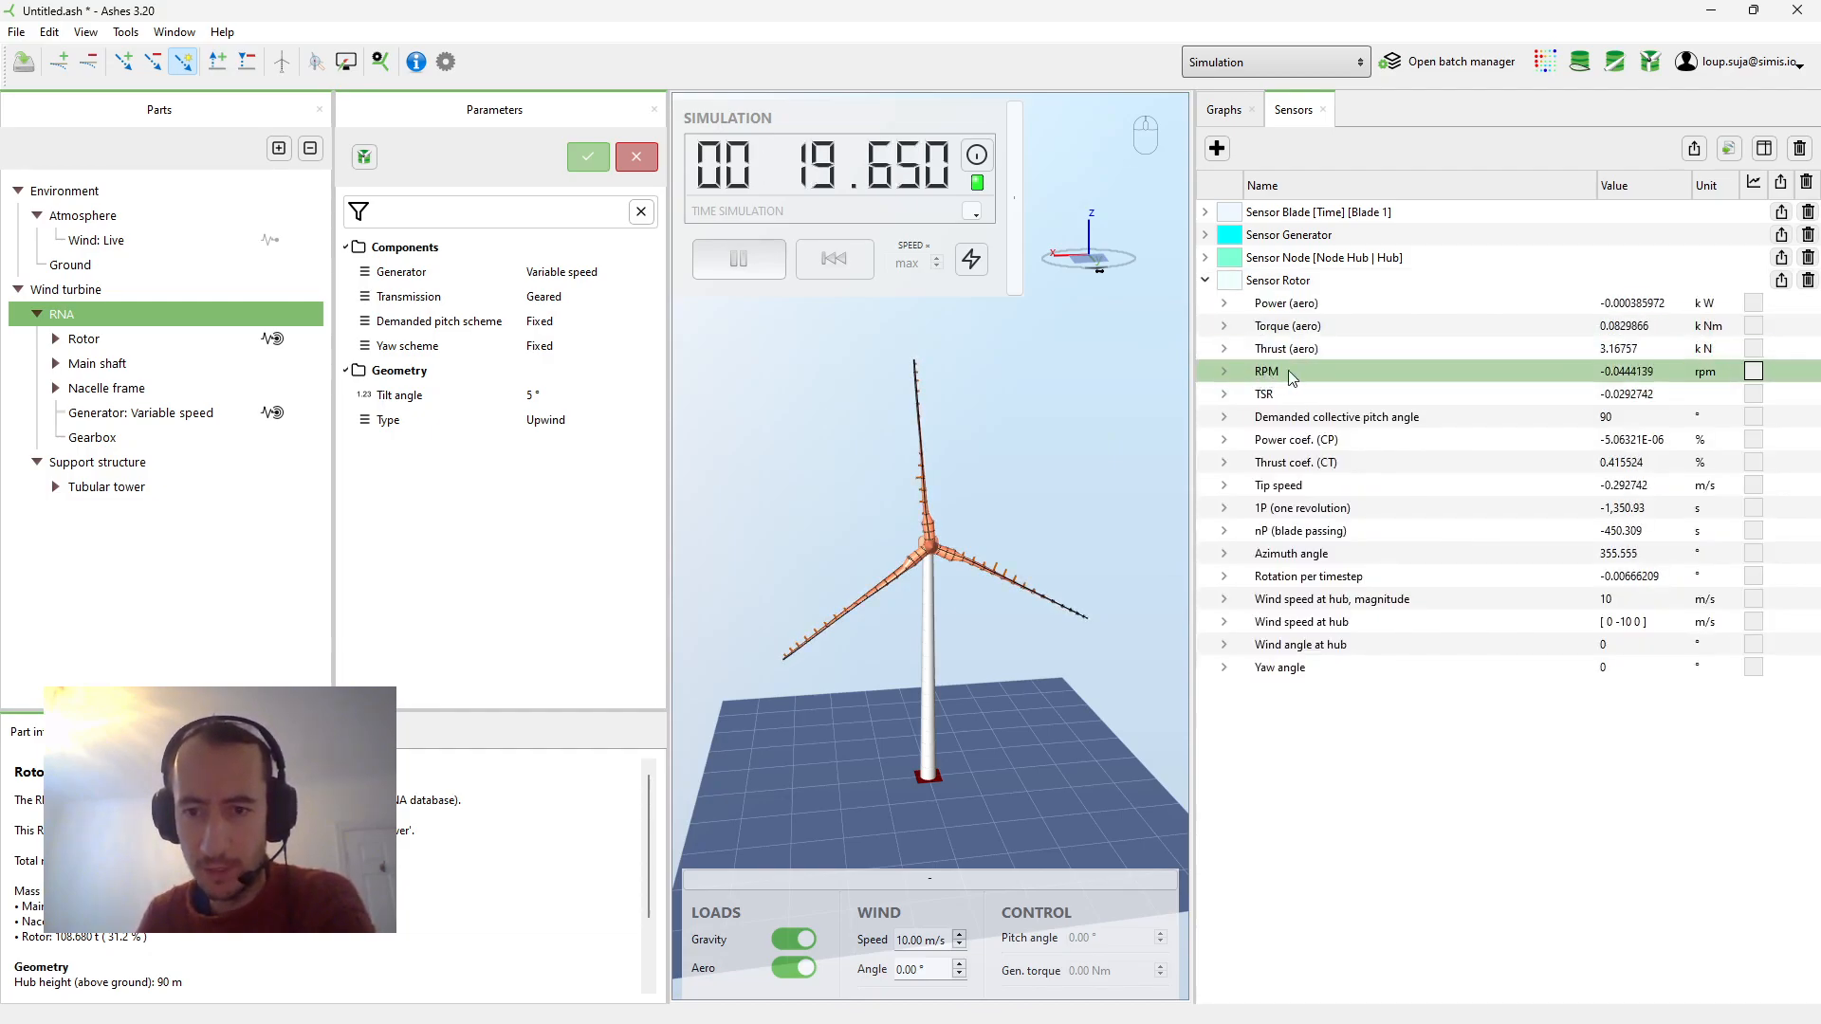
{"action": "left_click", "coordinate": [1754, 370]}
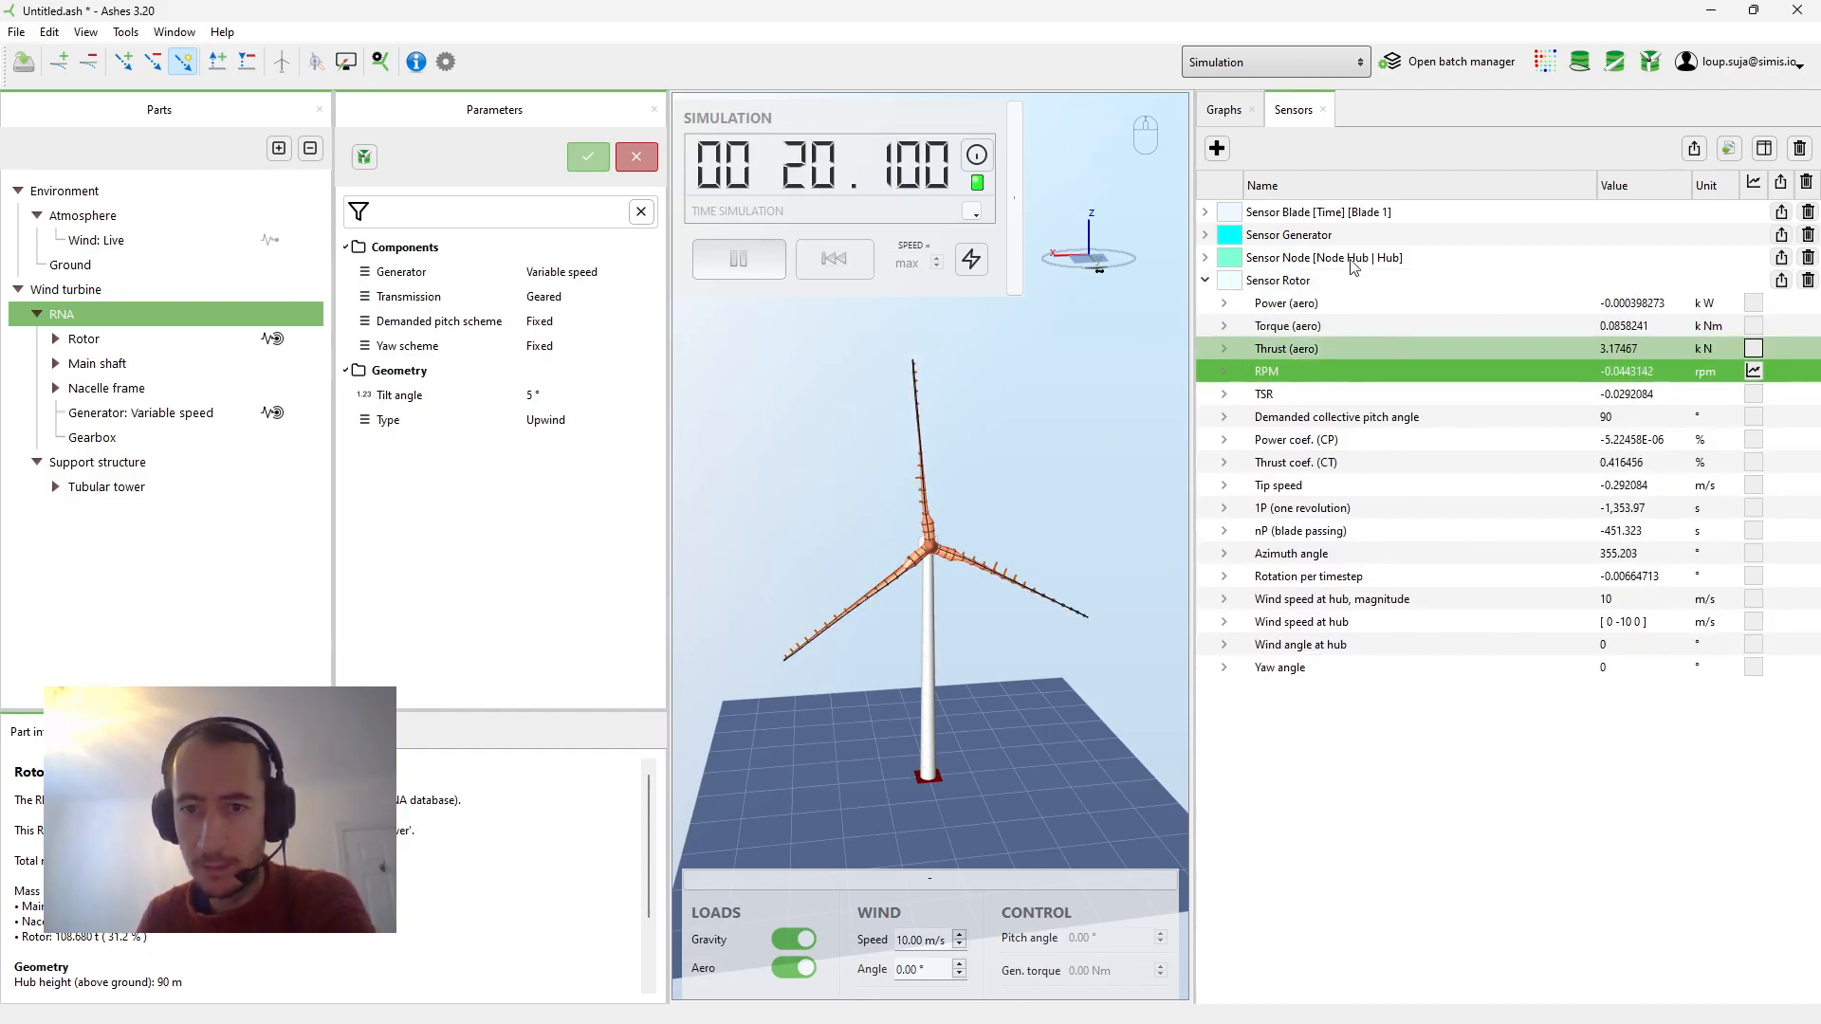
{"action": "left_click", "coordinate": [1225, 110]}
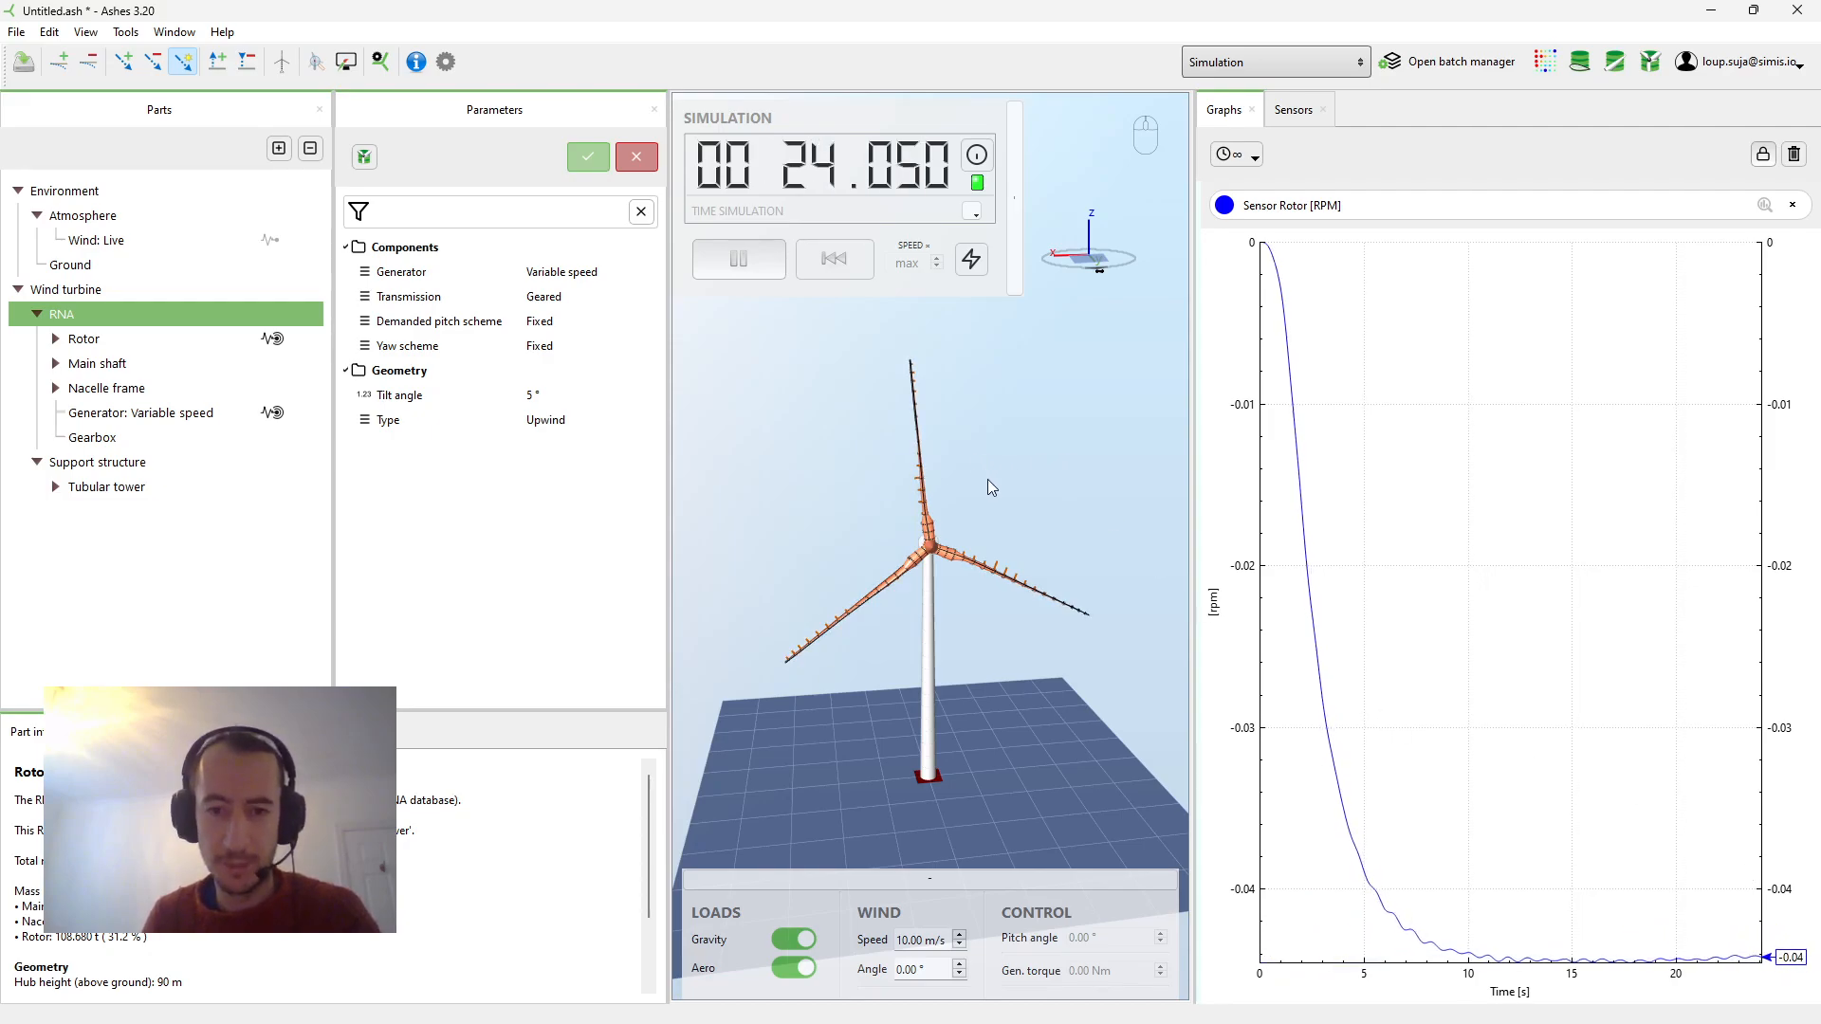
{"action": "scroll", "coordinate": [973, 482], "scroll_direction": "up", "scroll_amount": 2}
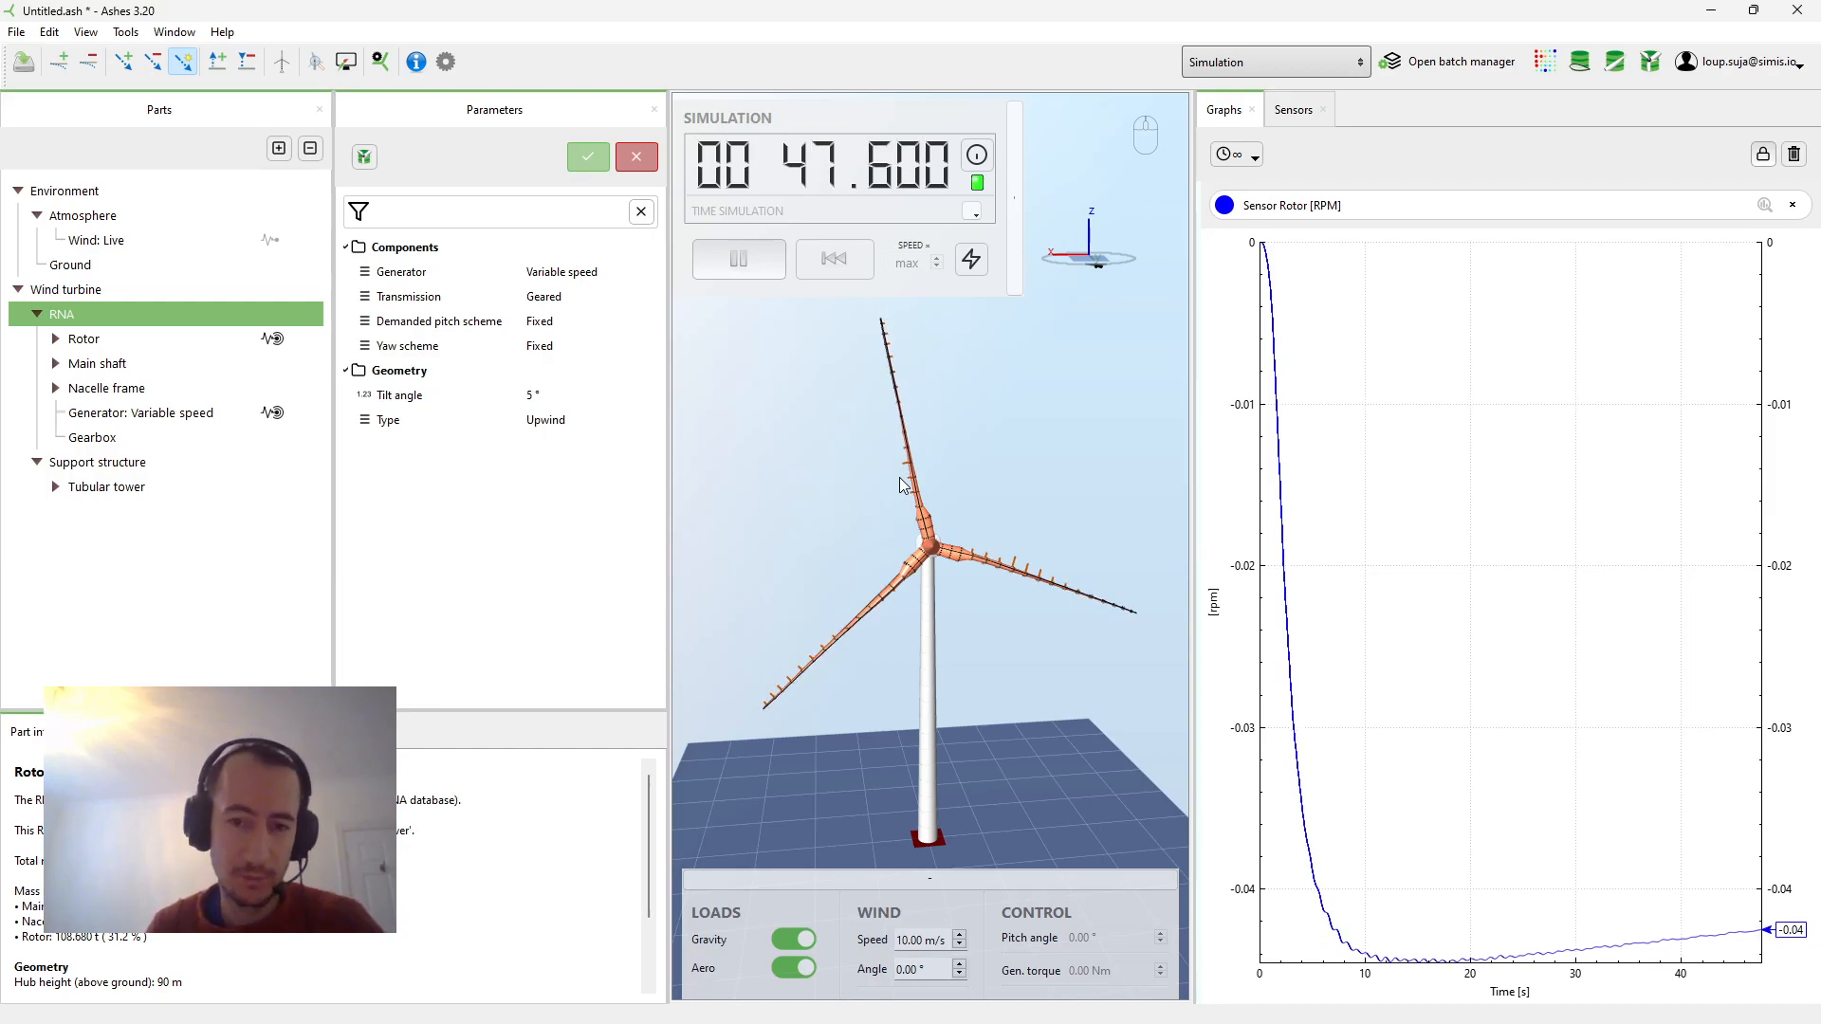
{"action": "left_click_drag", "start_coordinate": [874, 558], "coordinate": [914, 554]}
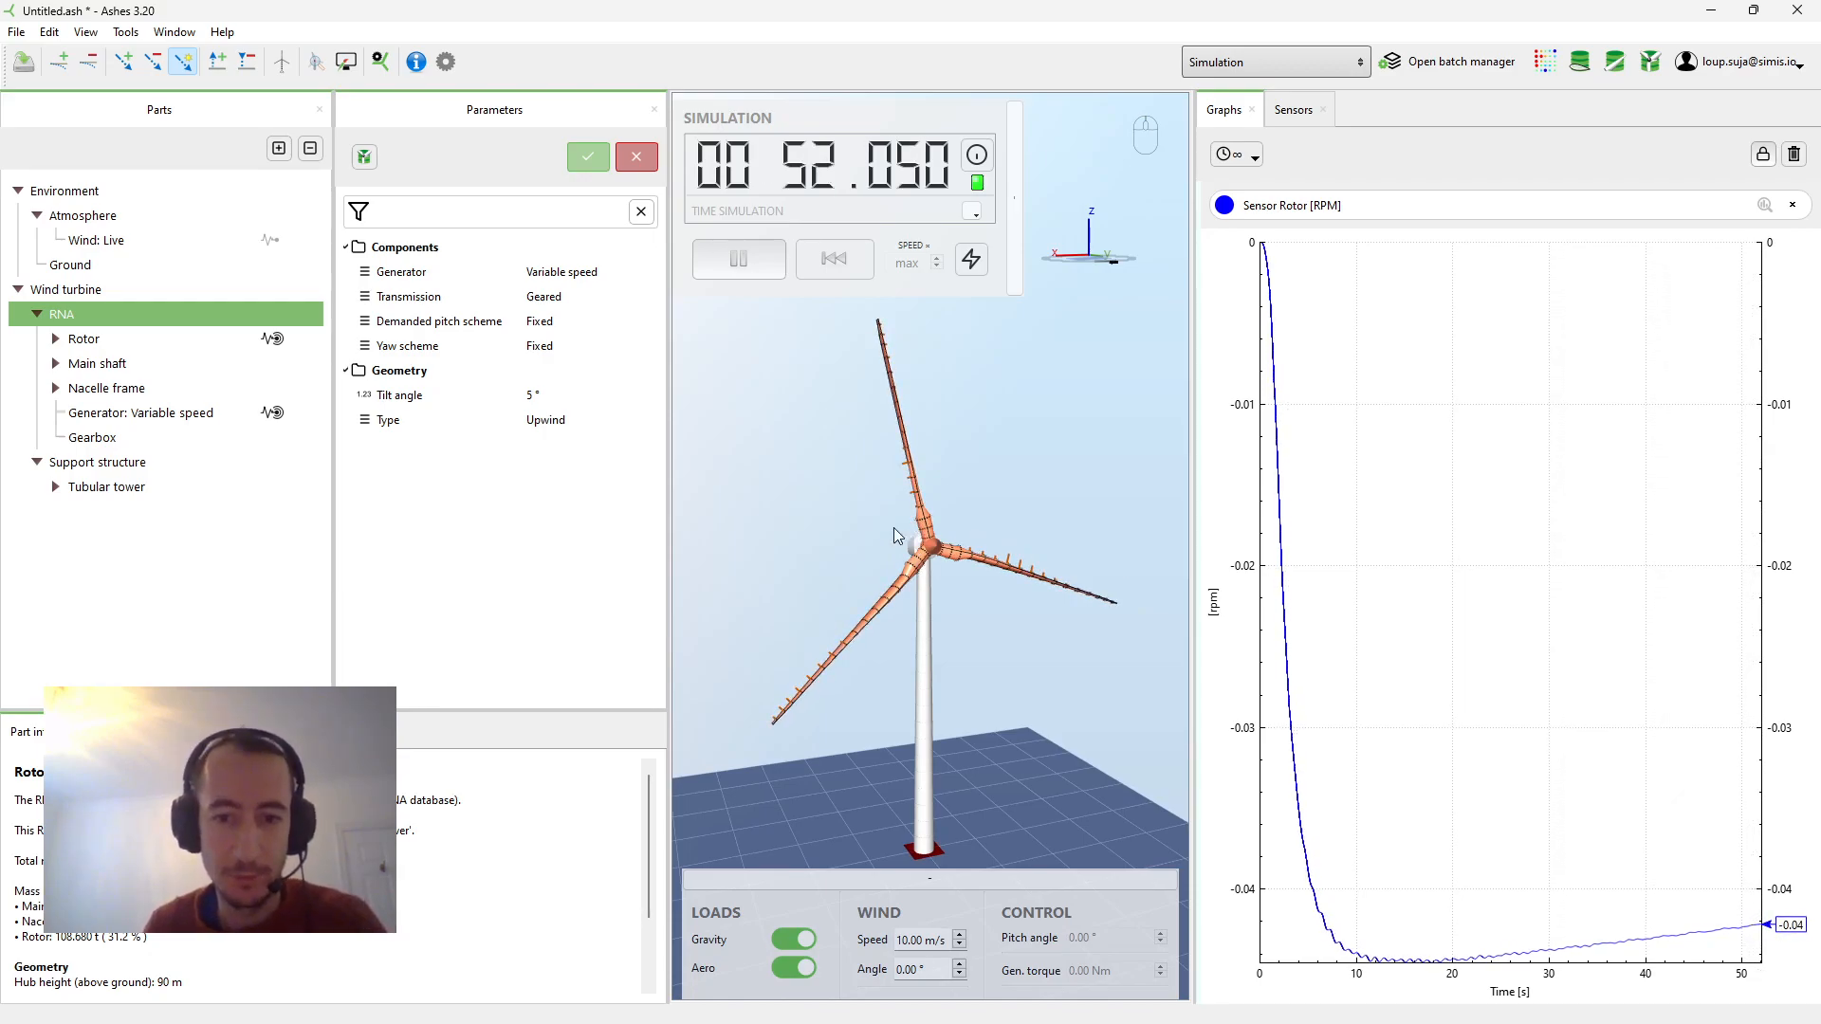
{"action": "scroll", "coordinate": [962, 505], "scroll_direction": "up", "scroll_amount": 2}
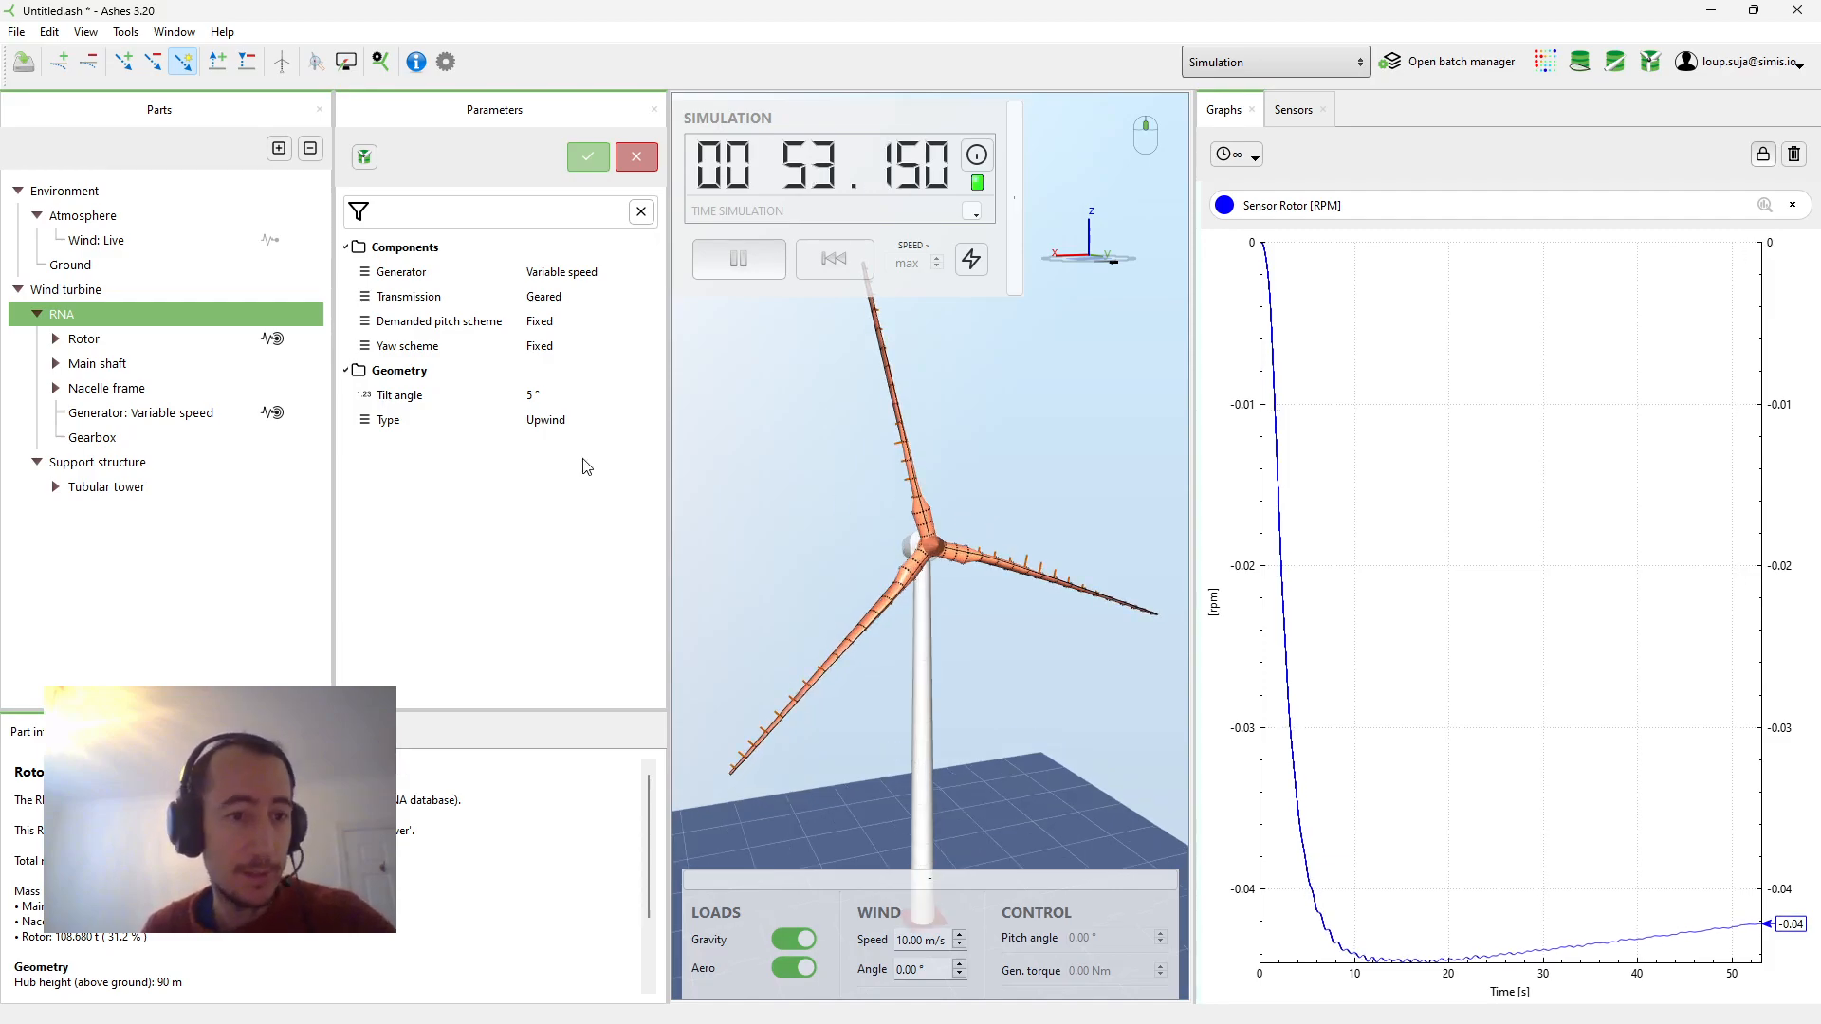
Lock the main shaft's bearings, apply the change with a simulation reset, and rerun the simulation.
{"action": "left_click", "coordinate": [105, 370]}
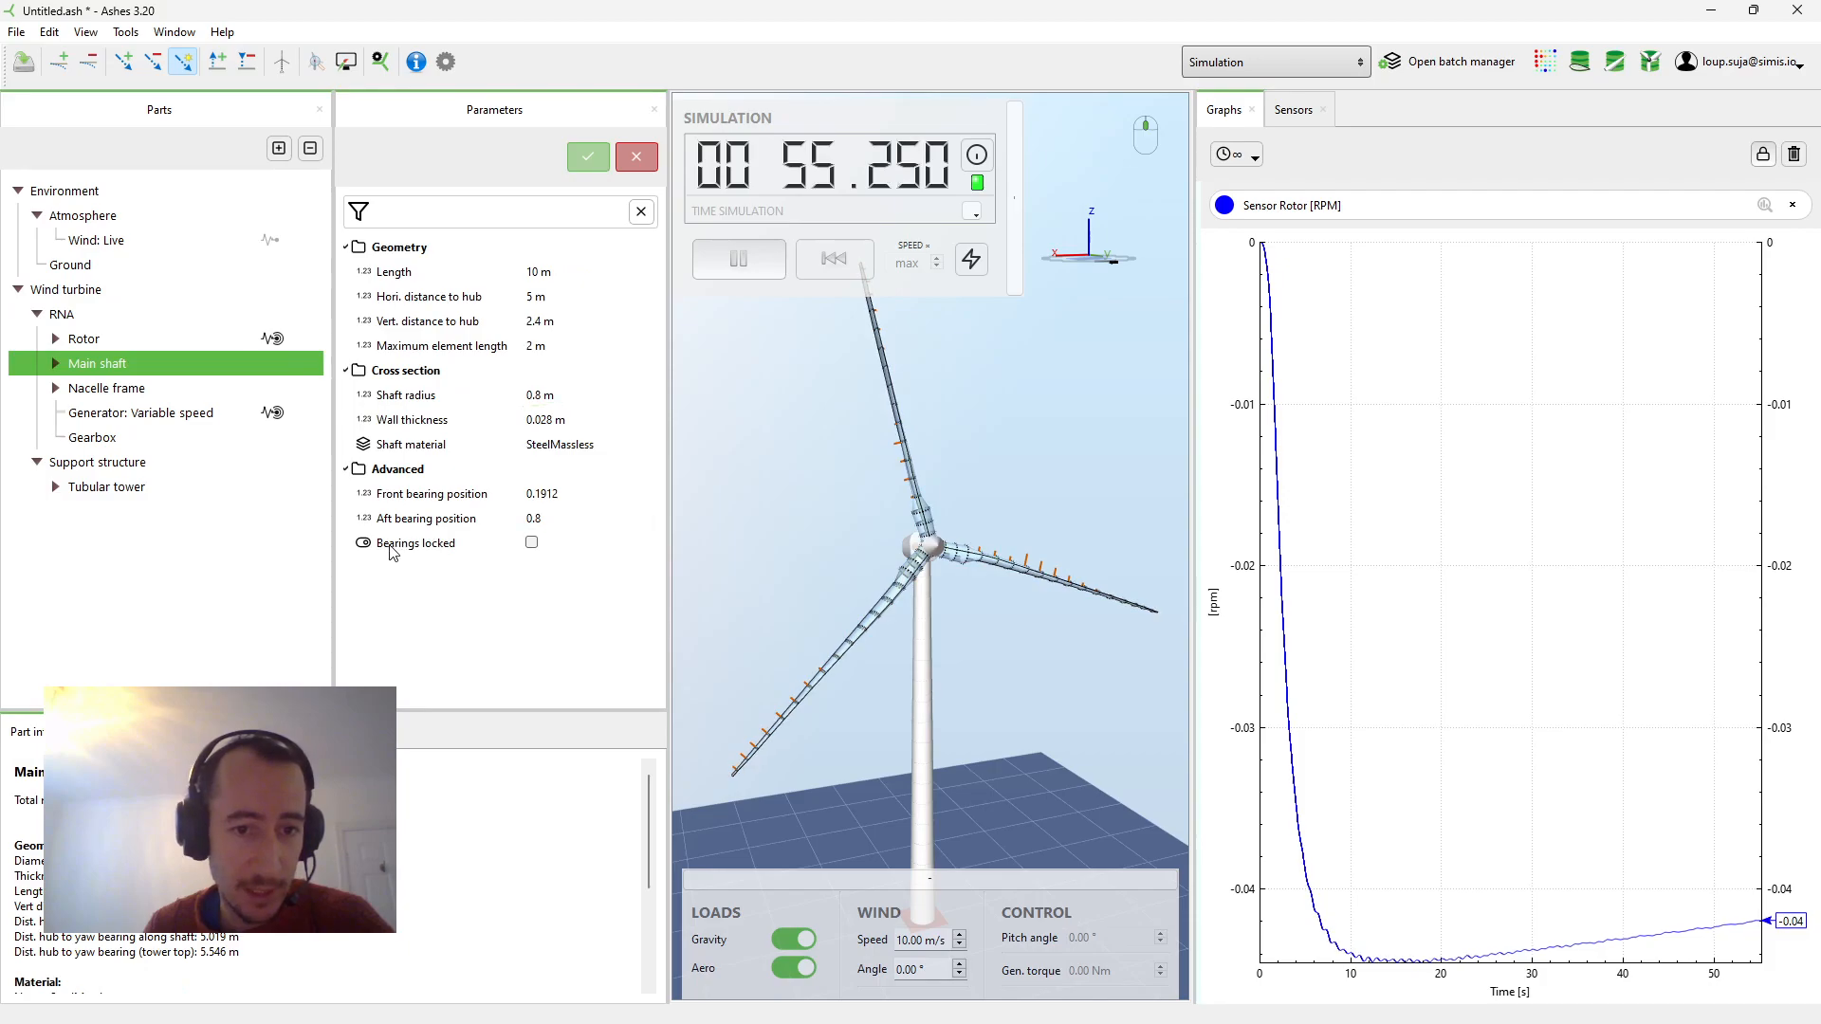
{"action": "left_click", "coordinate": [532, 544]}
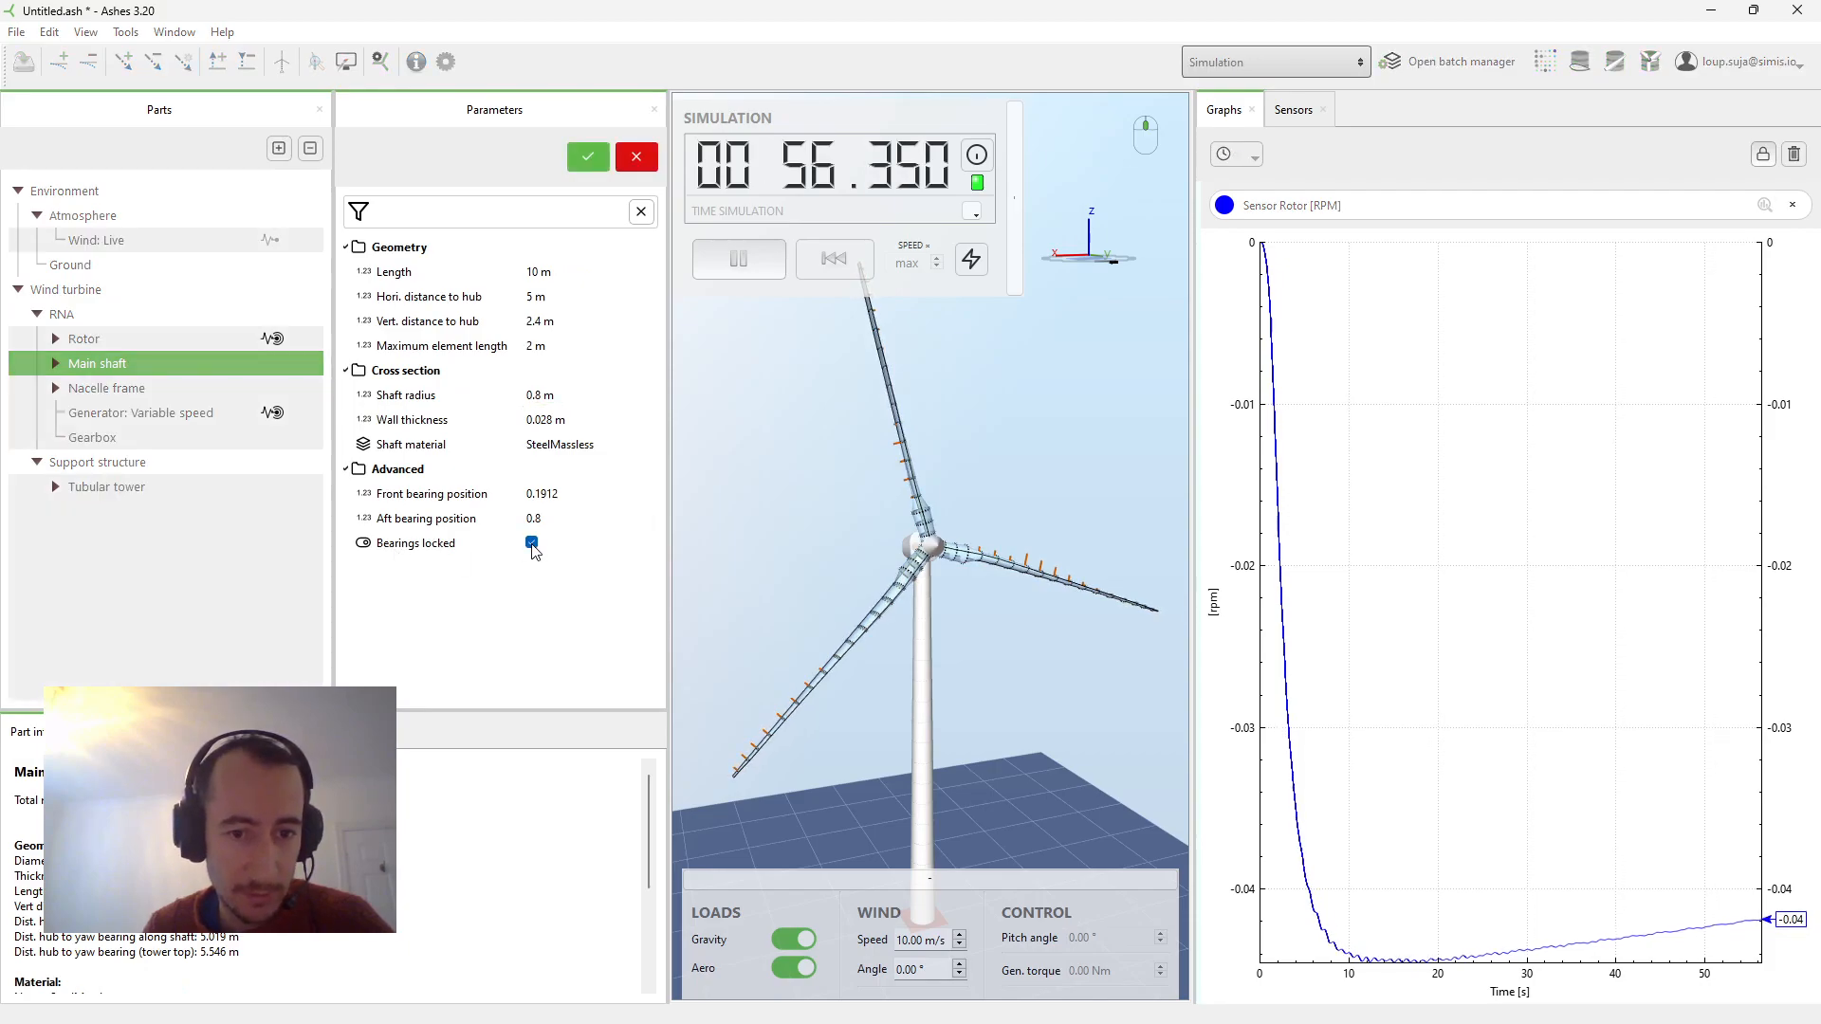
{"action": "left_click", "coordinate": [588, 157]}
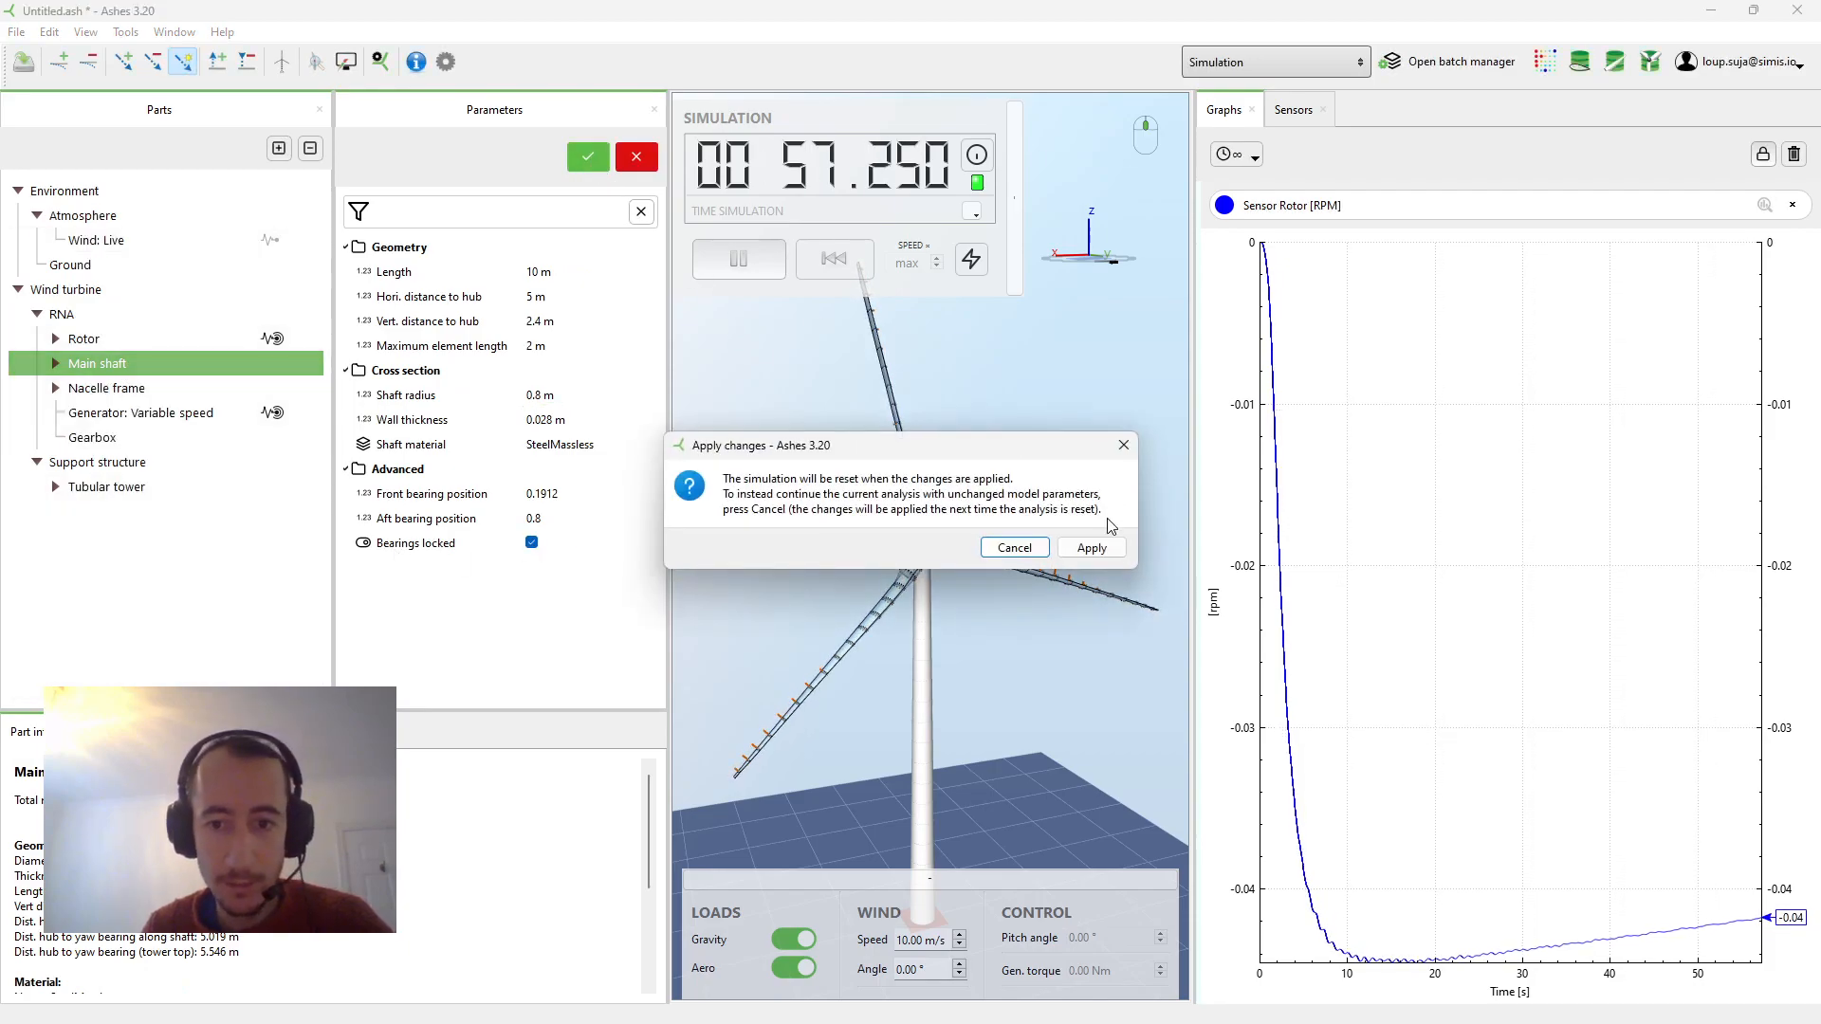
{"action": "left_click", "coordinate": [1090, 551]}
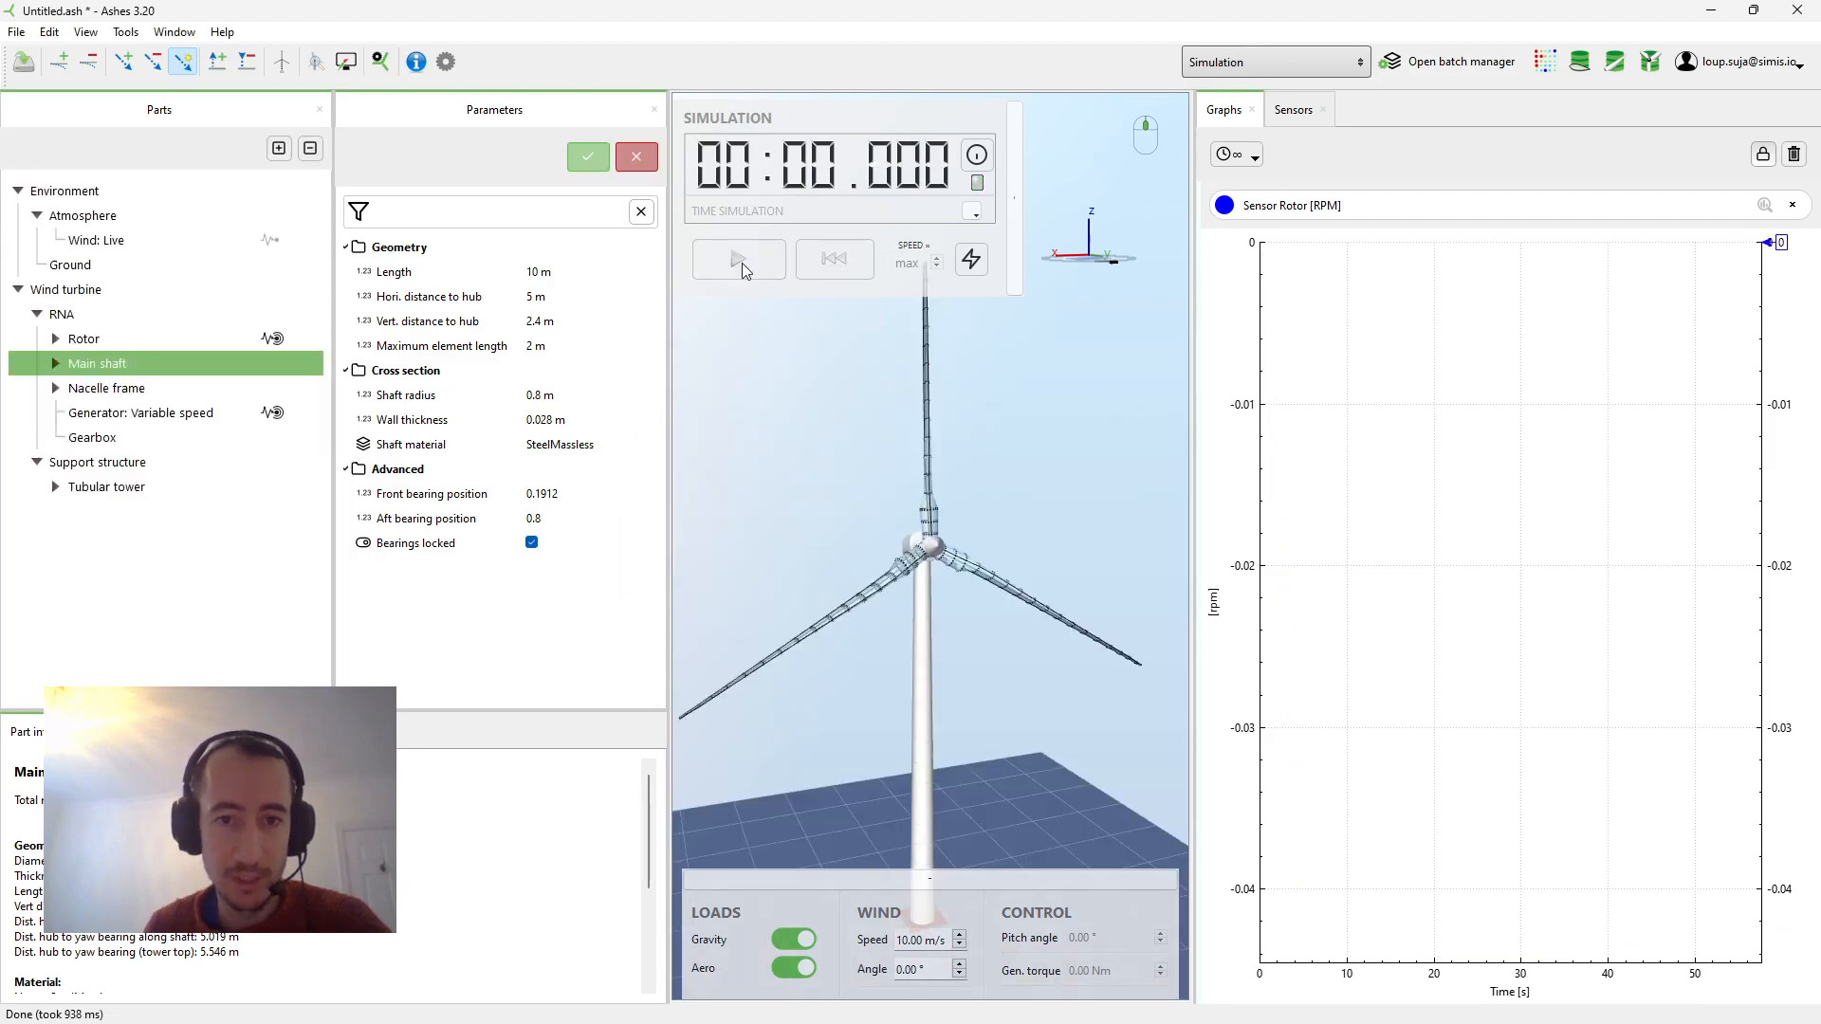
{"action": "scroll", "coordinate": [954, 494], "scroll_direction": "down", "scroll_amount": 3}
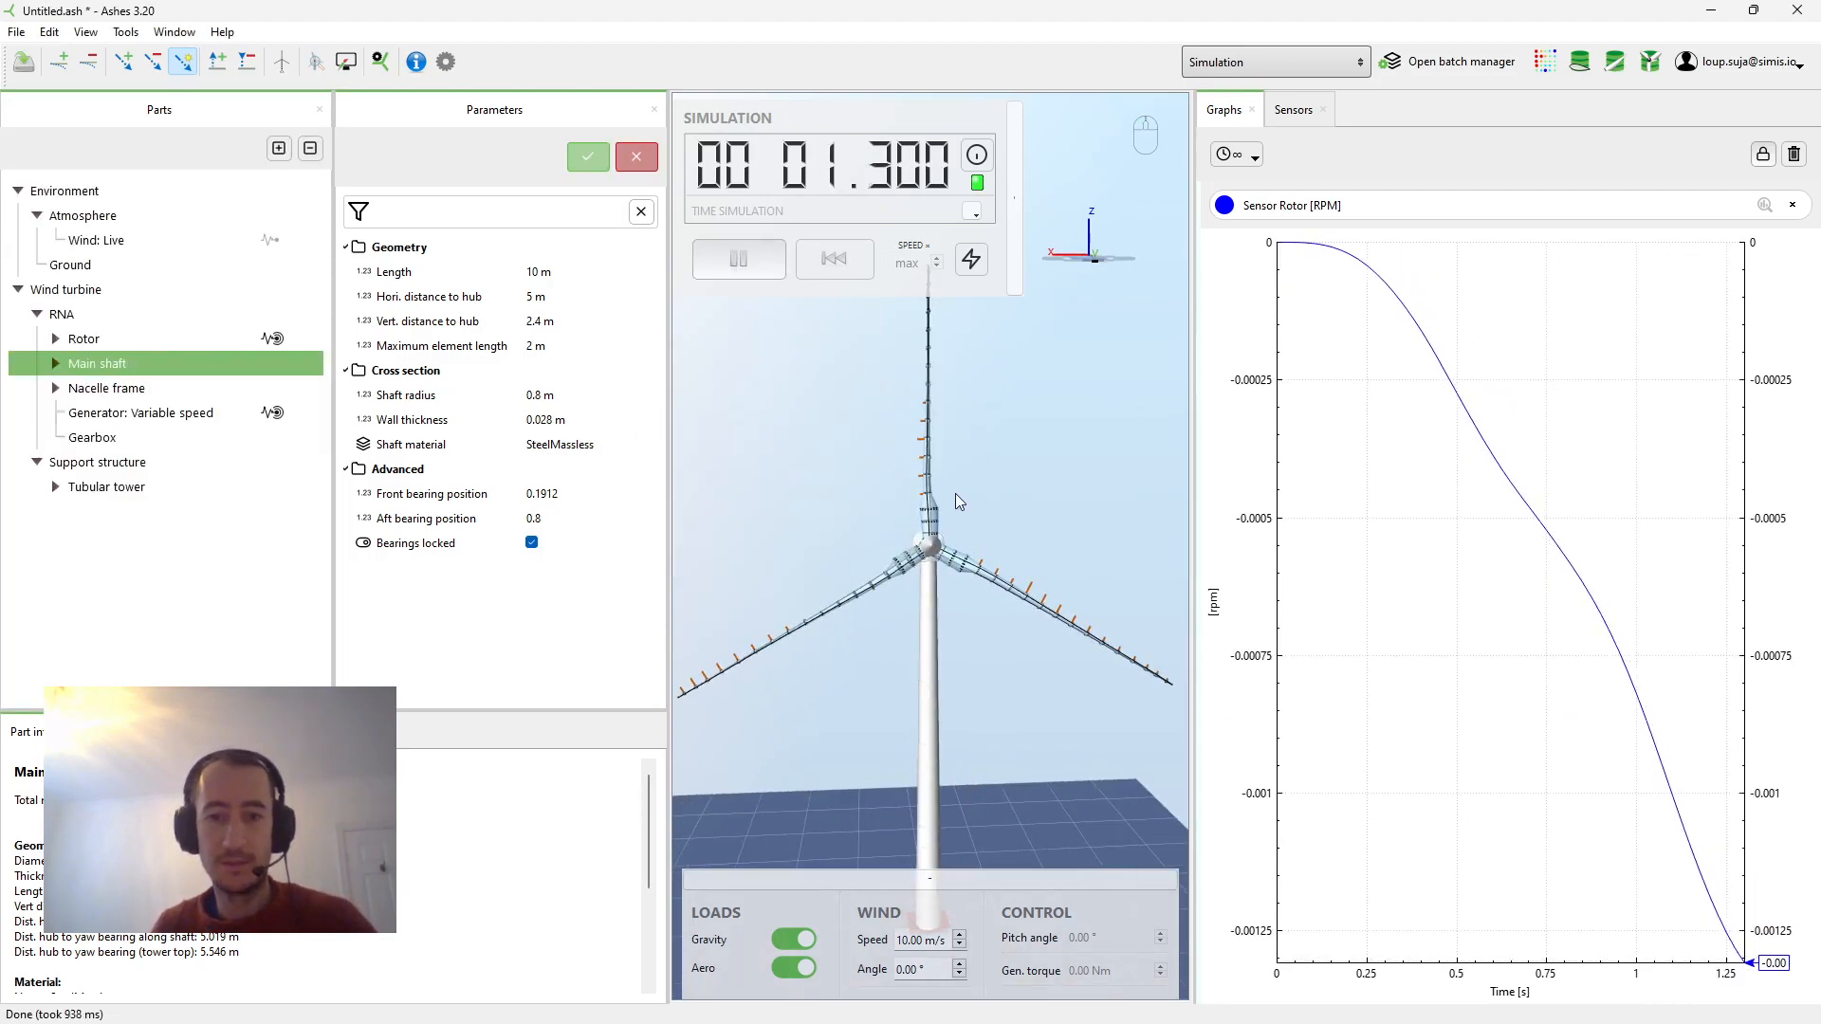